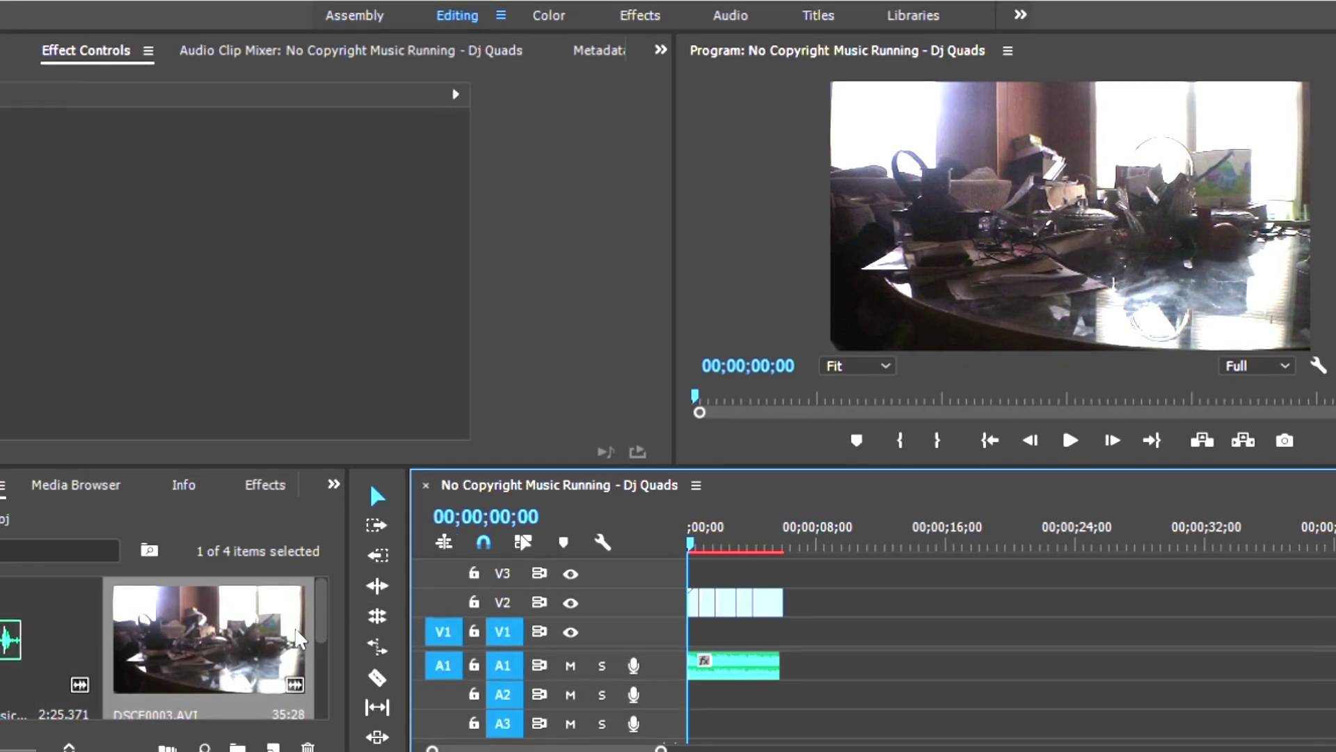
Step: Play the sequence for about four seconds, then delete the old clips on V2 and A1
click(1065, 418)
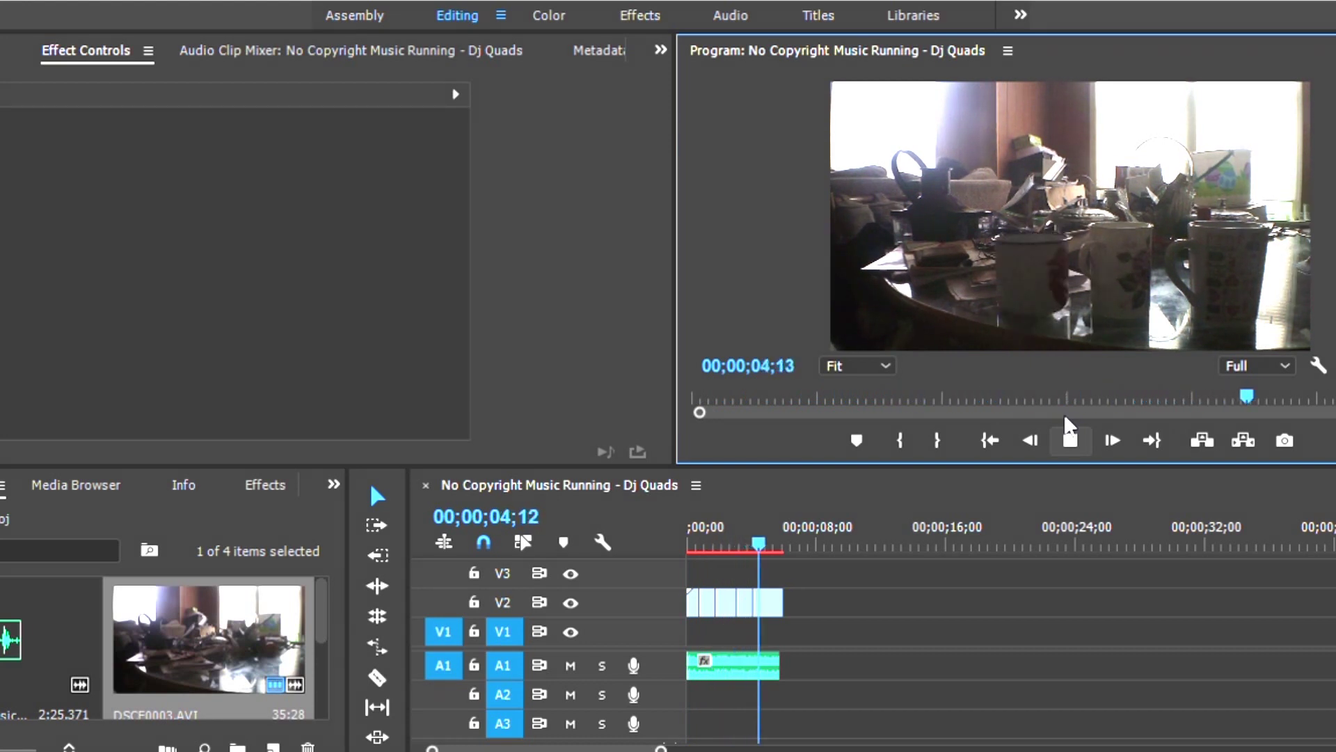
click(1065, 418)
drag(822, 609, 668, 674)
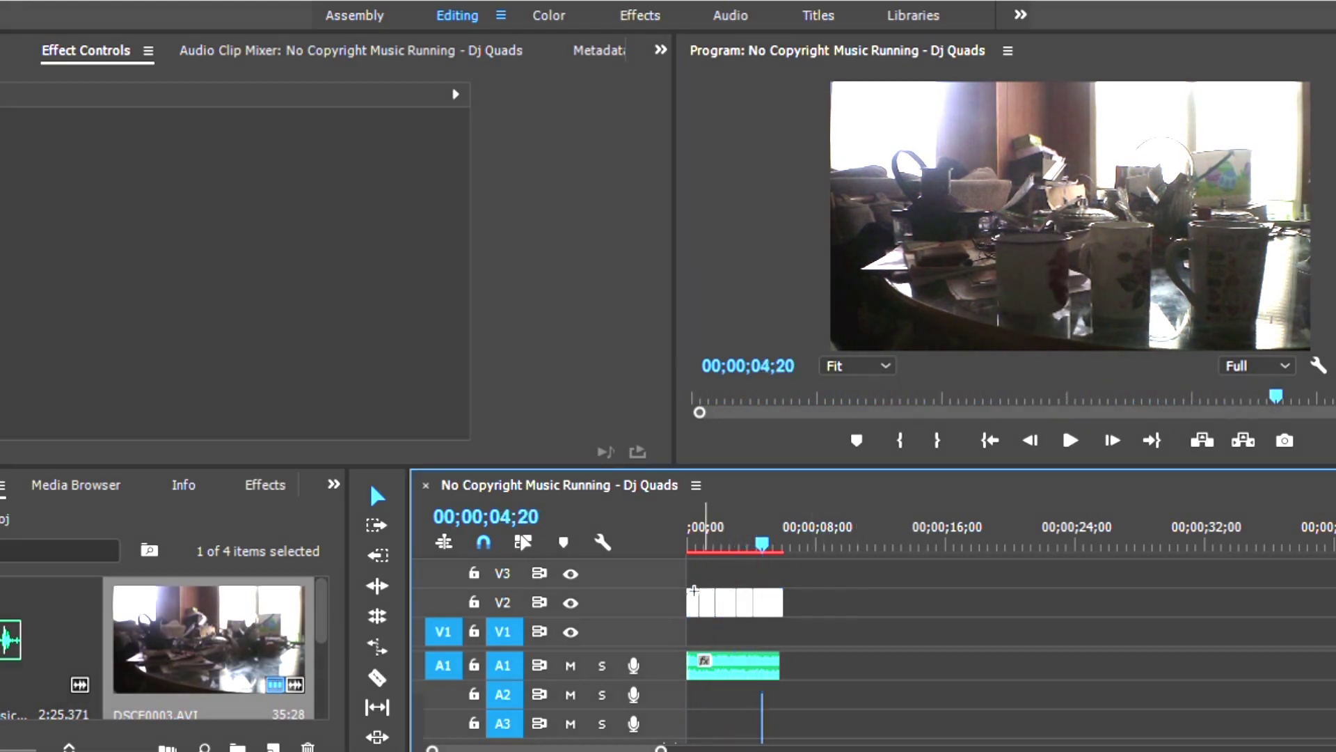
key(Delete)
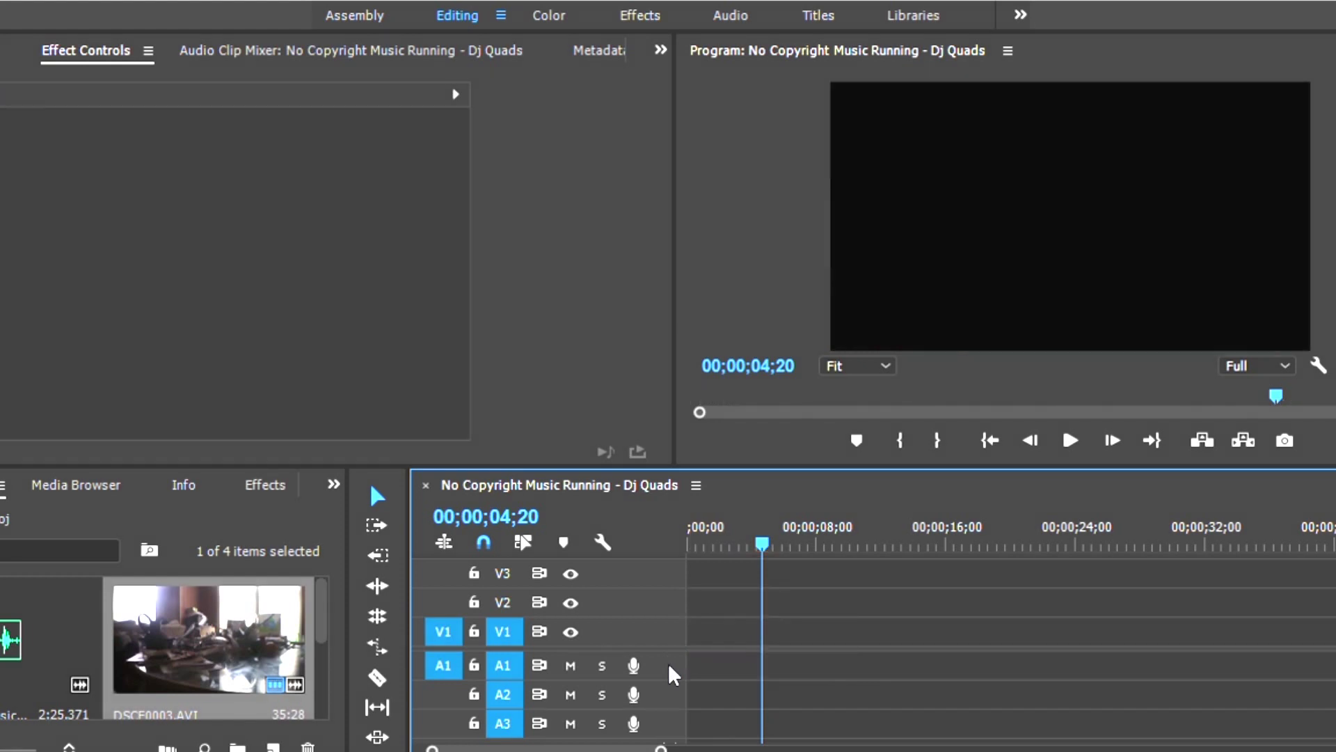
Step: Add DSCF0003.AVI to the sequence and delete its audio from A1
drag(152, 631, 695, 629)
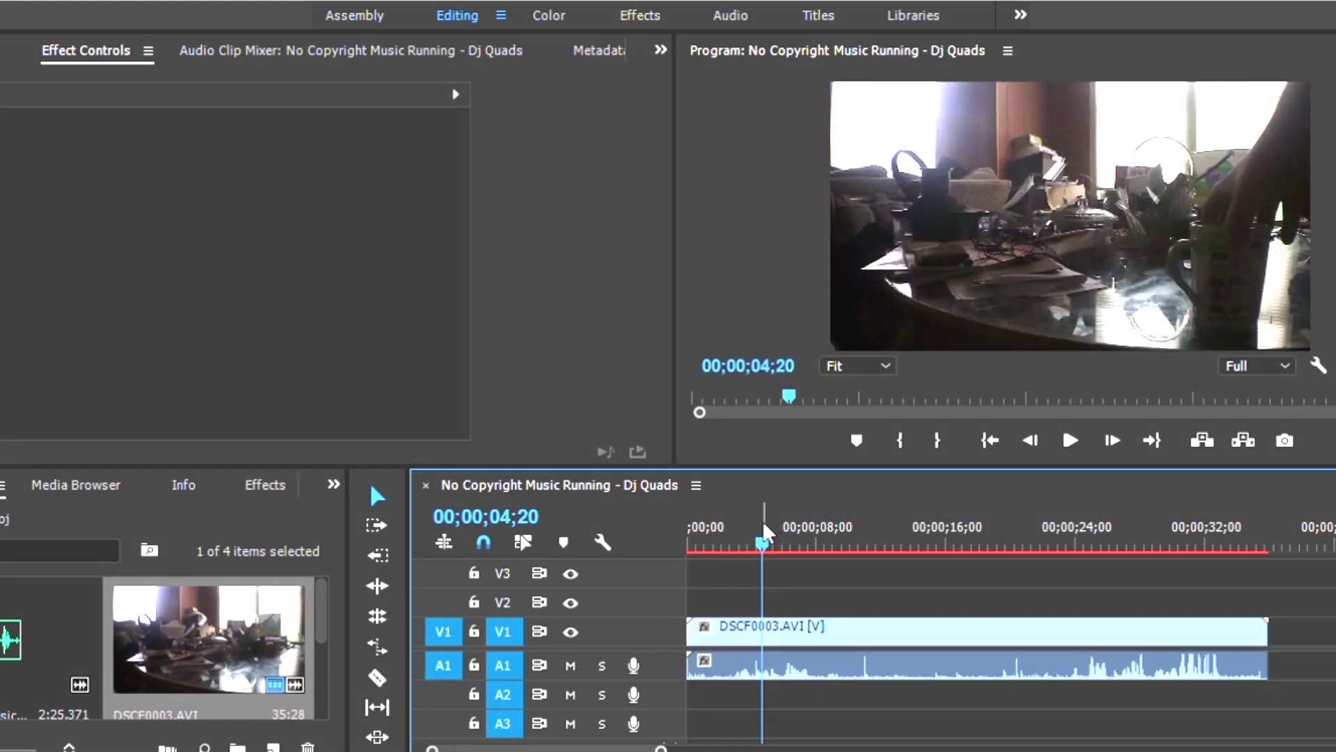
drag(763, 521, 701, 541)
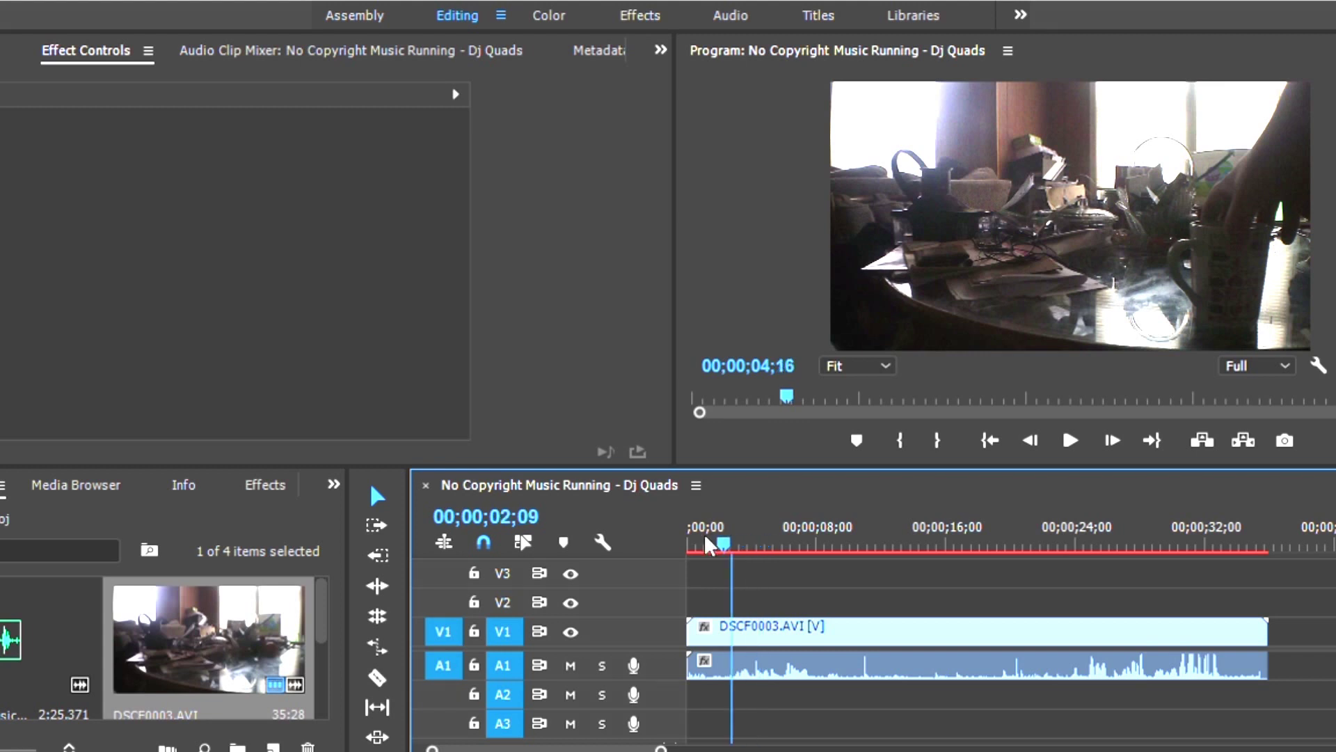
click(789, 657)
key(Delete)
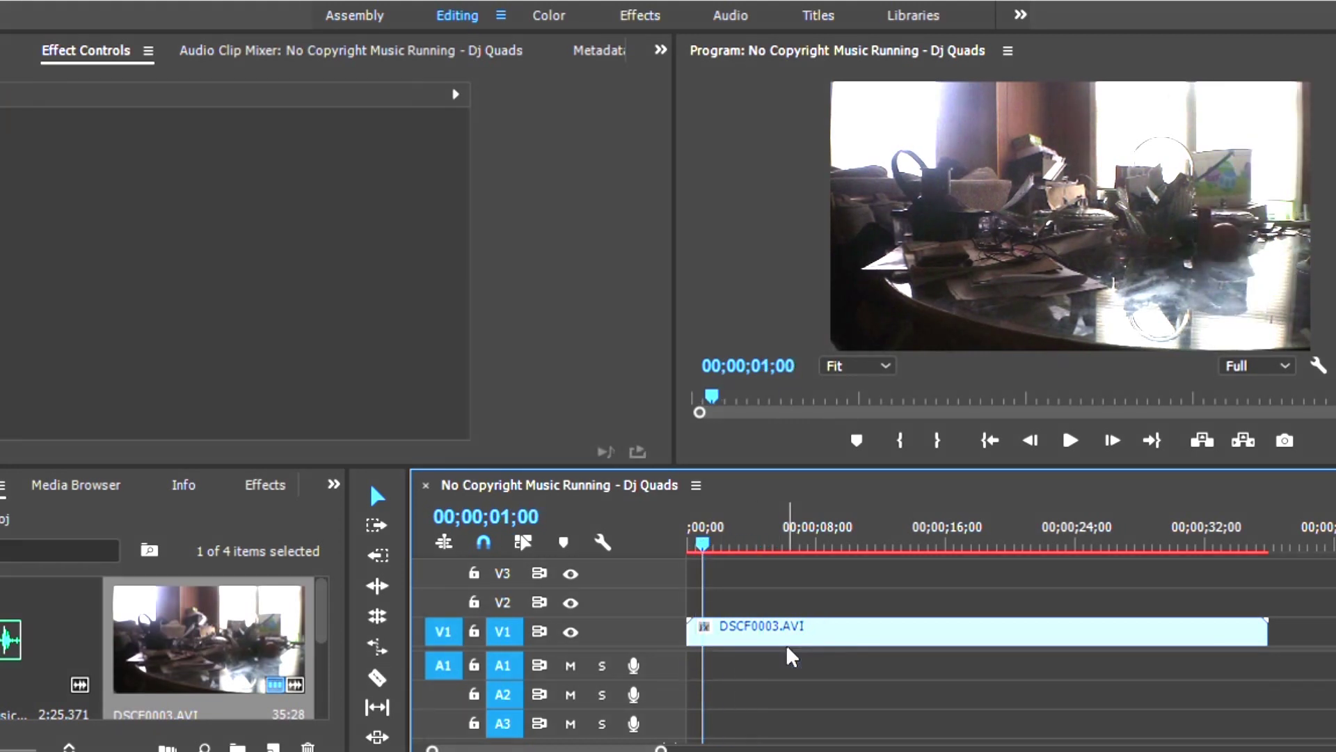
drag(713, 538, 711, 523)
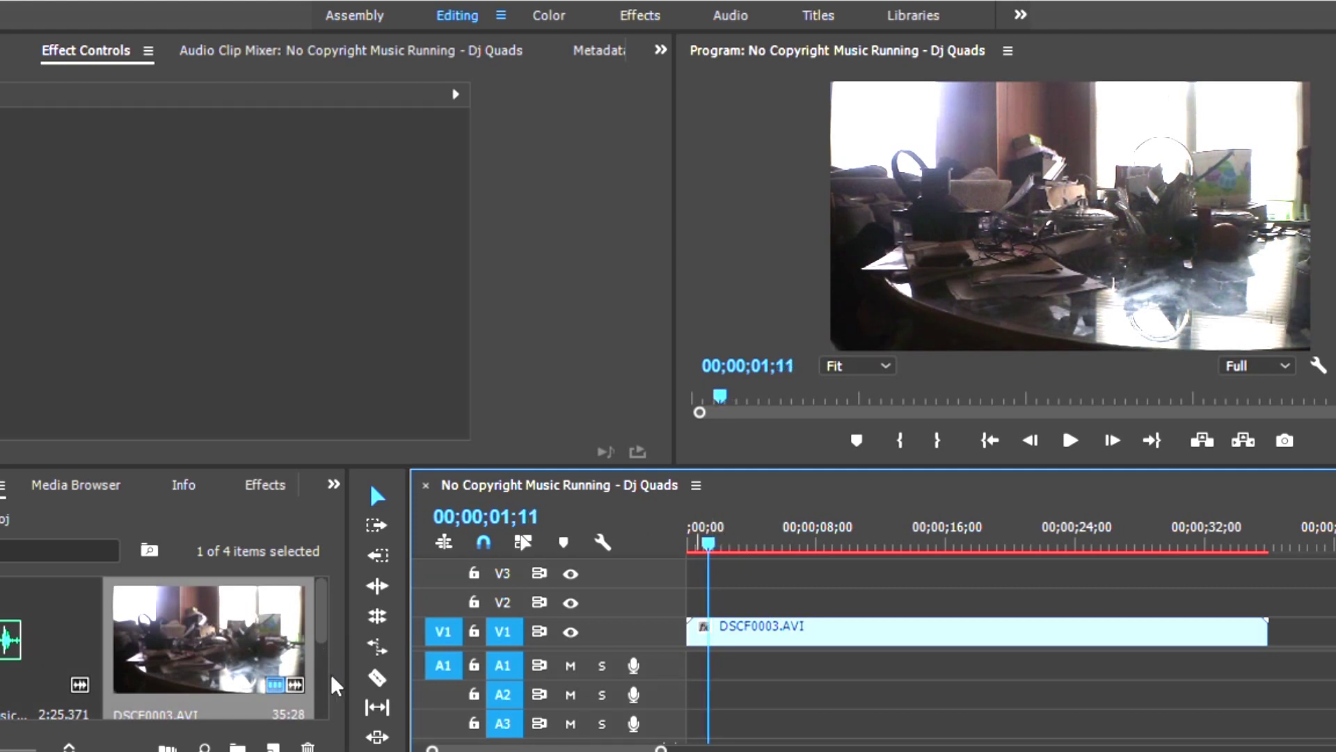
Step: Razor the V1 clip at about one second and five seconds
click(376, 675)
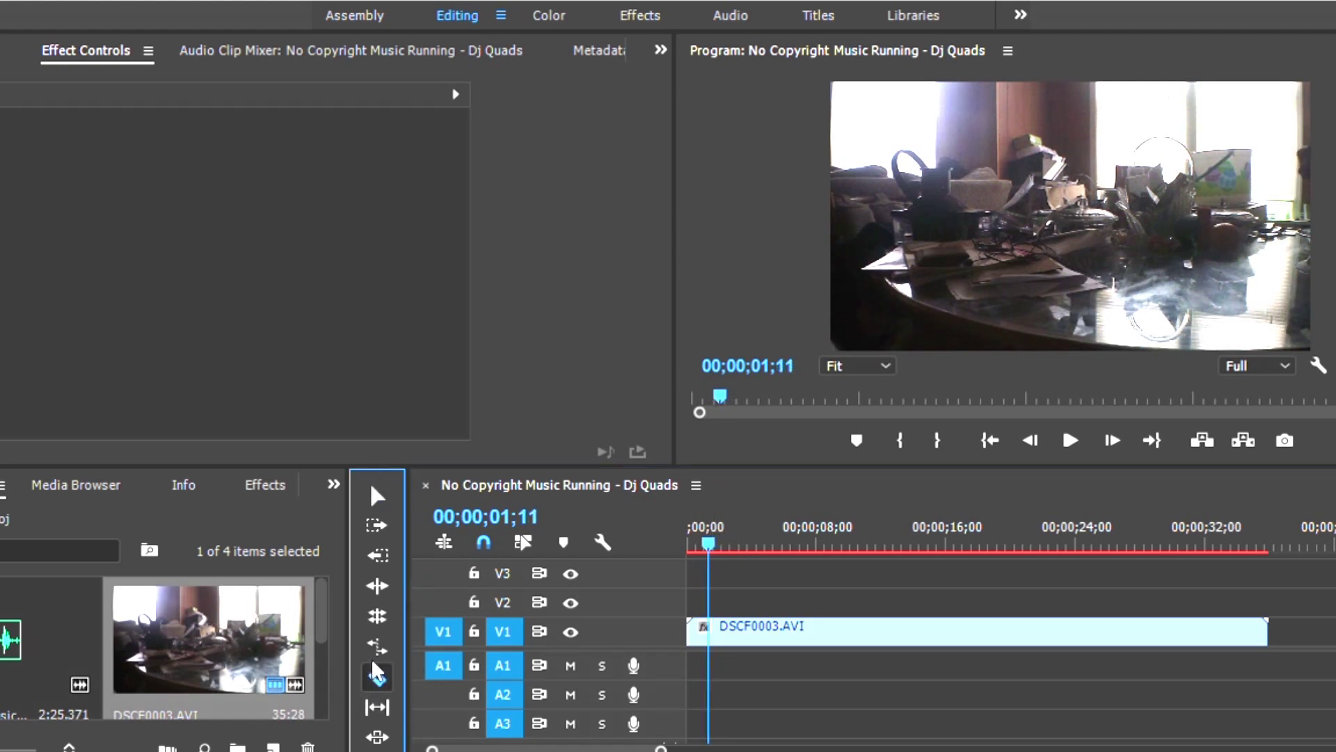
click(711, 626)
drag(710, 517, 770, 533)
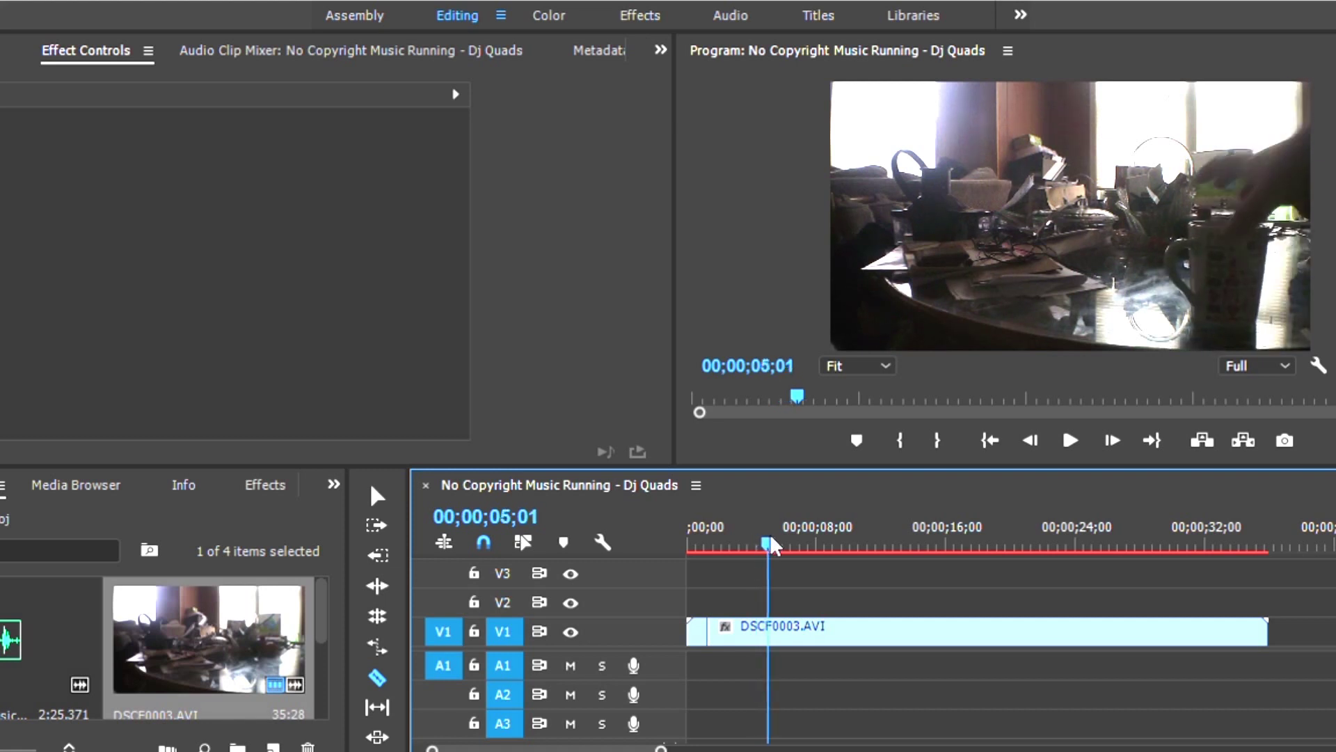
click(774, 619)
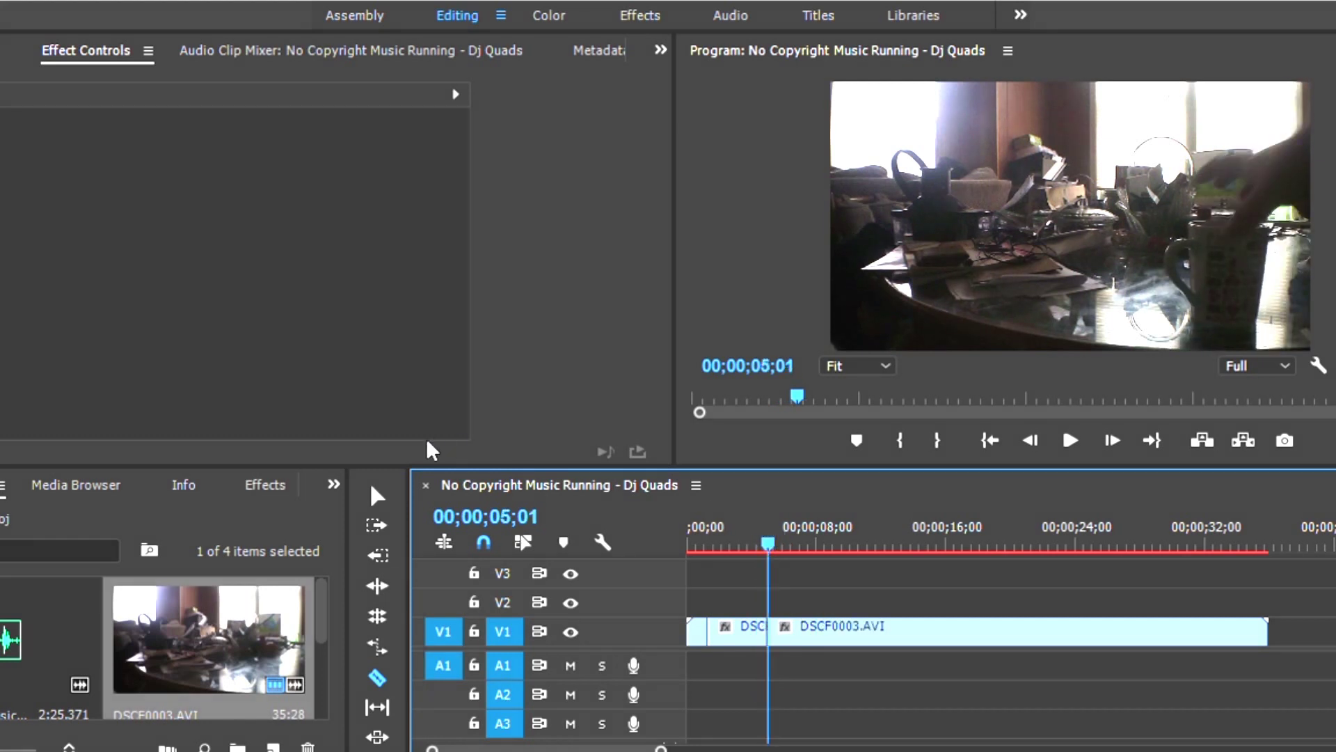
Step: Delete the short middle piece on V1 and trim the start of the remaining clip
click(359, 478)
drag(769, 523, 772, 525)
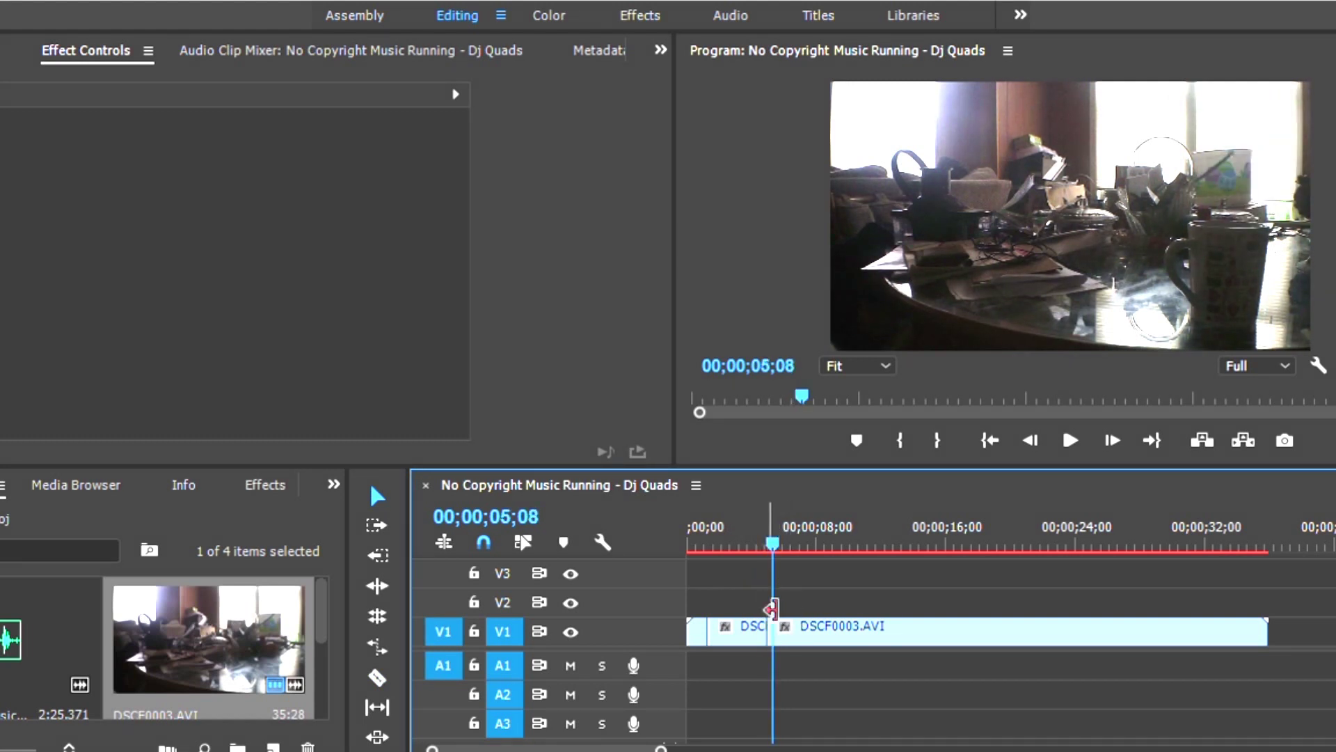
click(747, 626)
key(Delete)
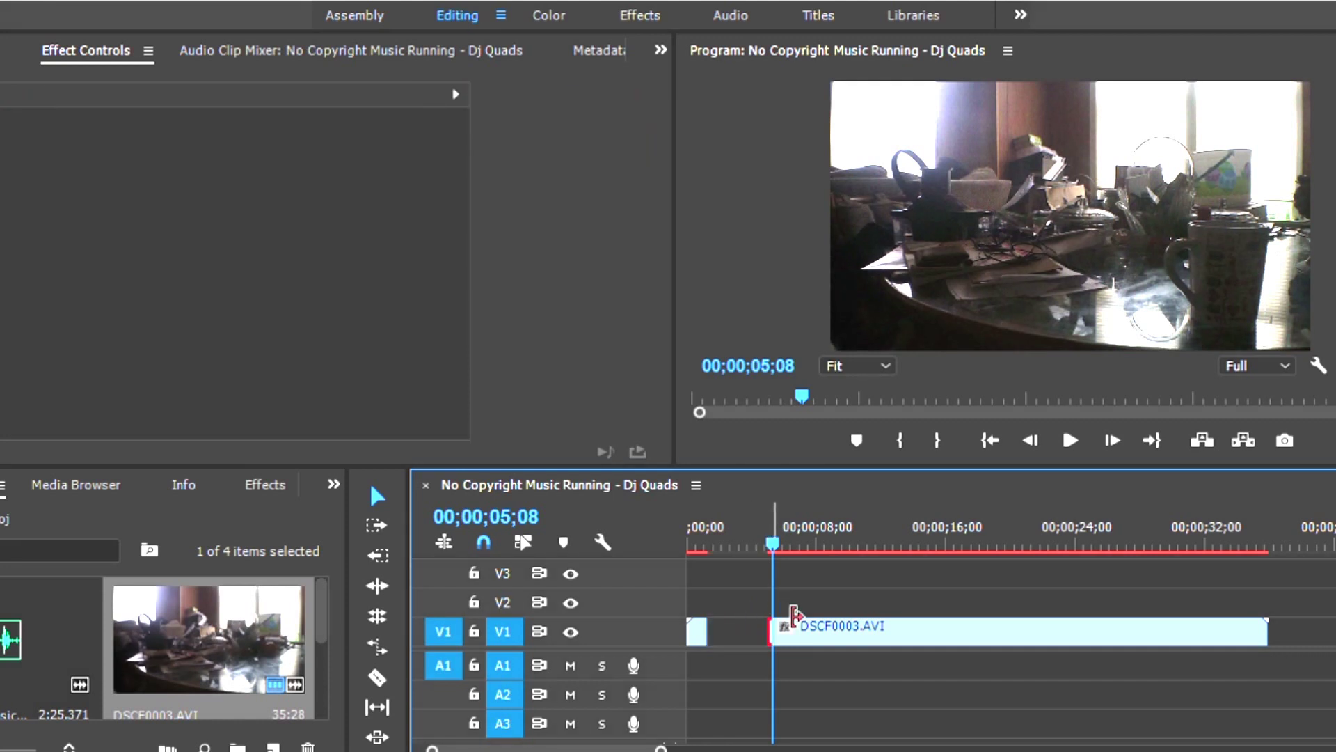
drag(789, 617, 798, 618)
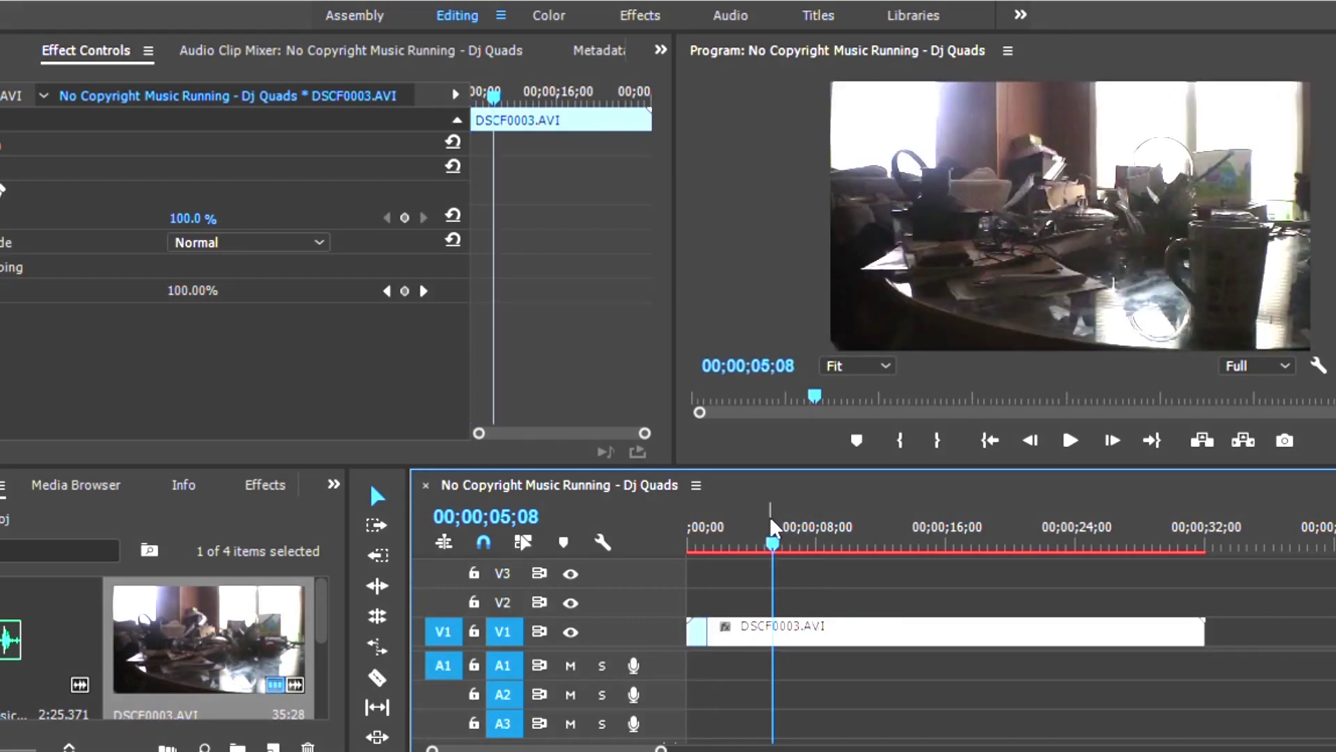
Step: Preview the sequence from the start, then again from one second
drag(773, 543, 686, 551)
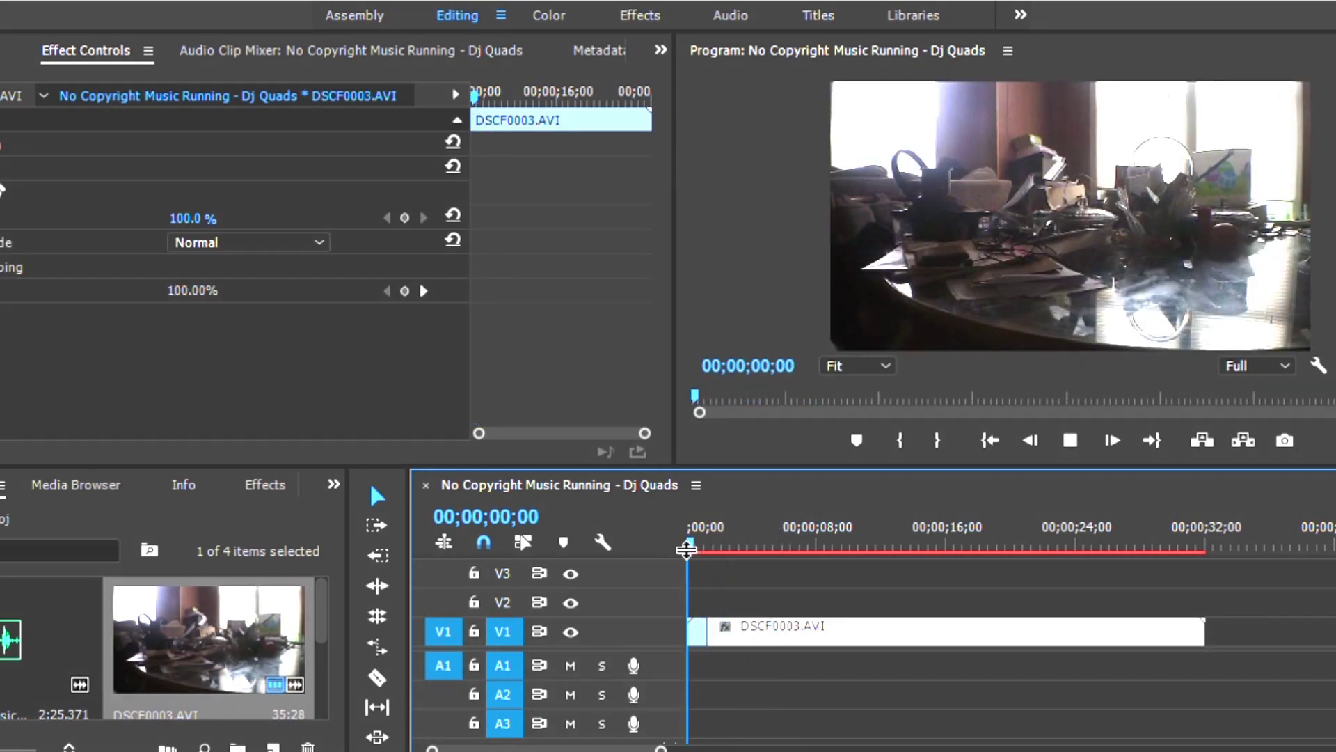
key(space)
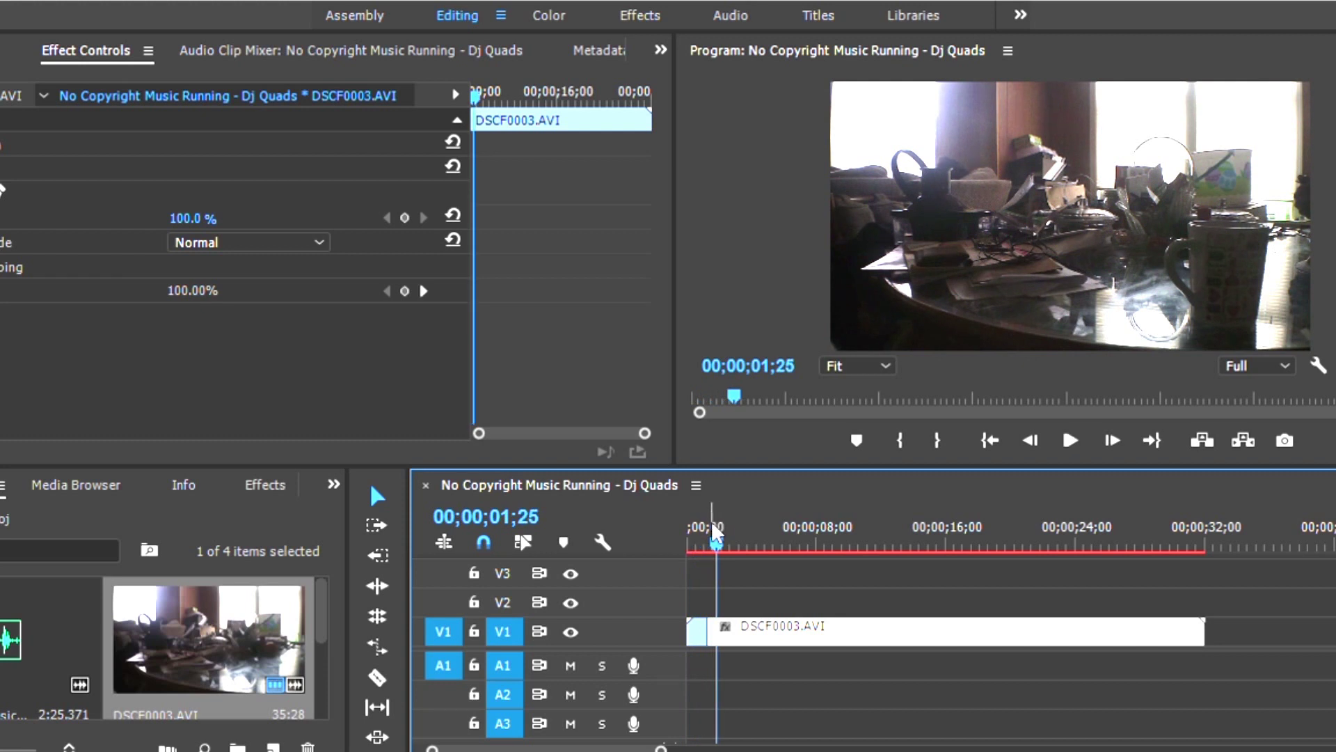
click(700, 526)
key(space)
key(space)
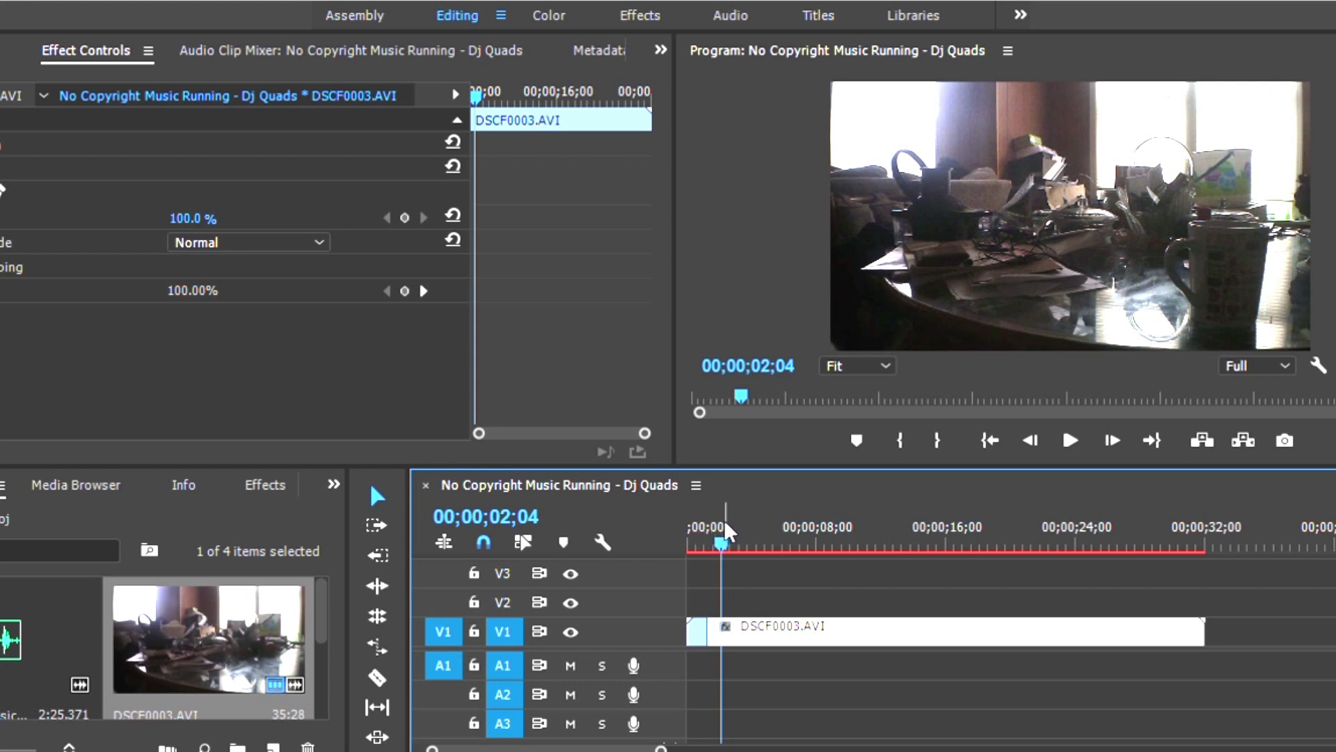
Step: Split the V1 clip at about three seconds and again near eight seconds
drag(721, 521, 727, 521)
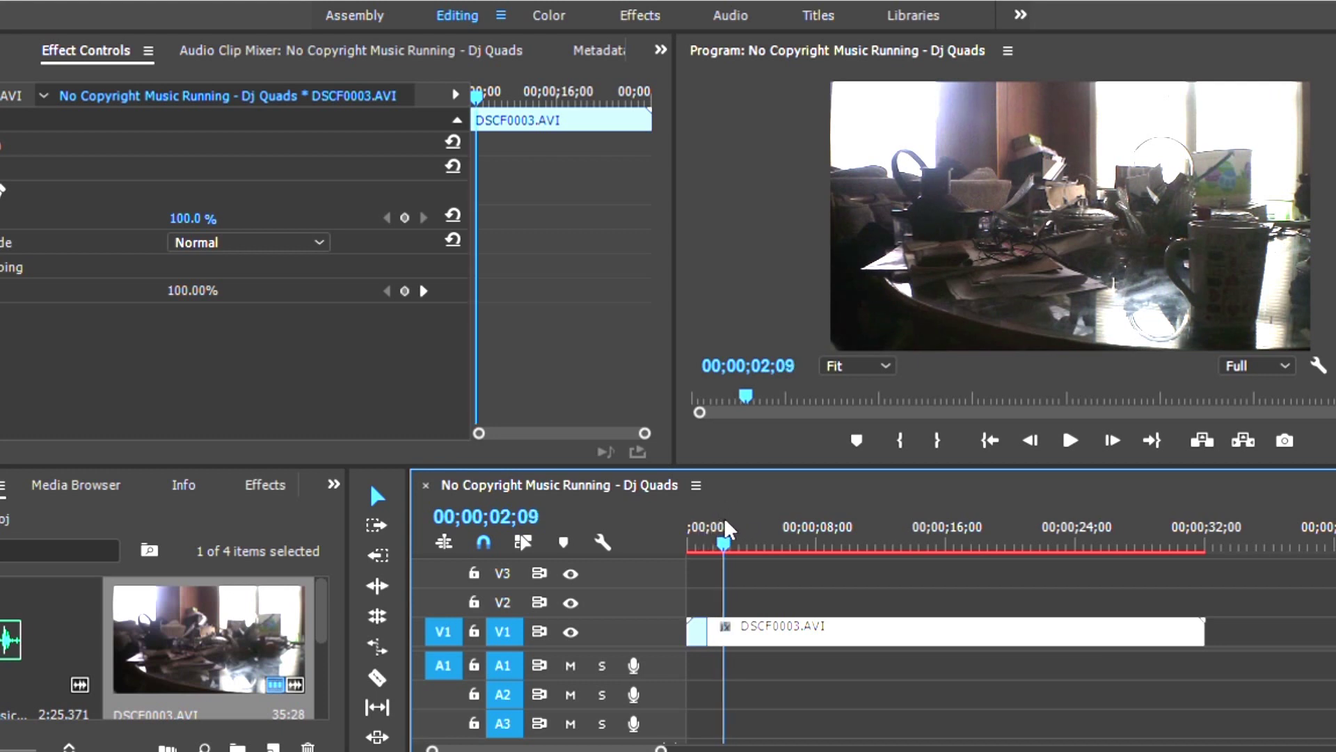
click(374, 670)
drag(731, 517, 741, 522)
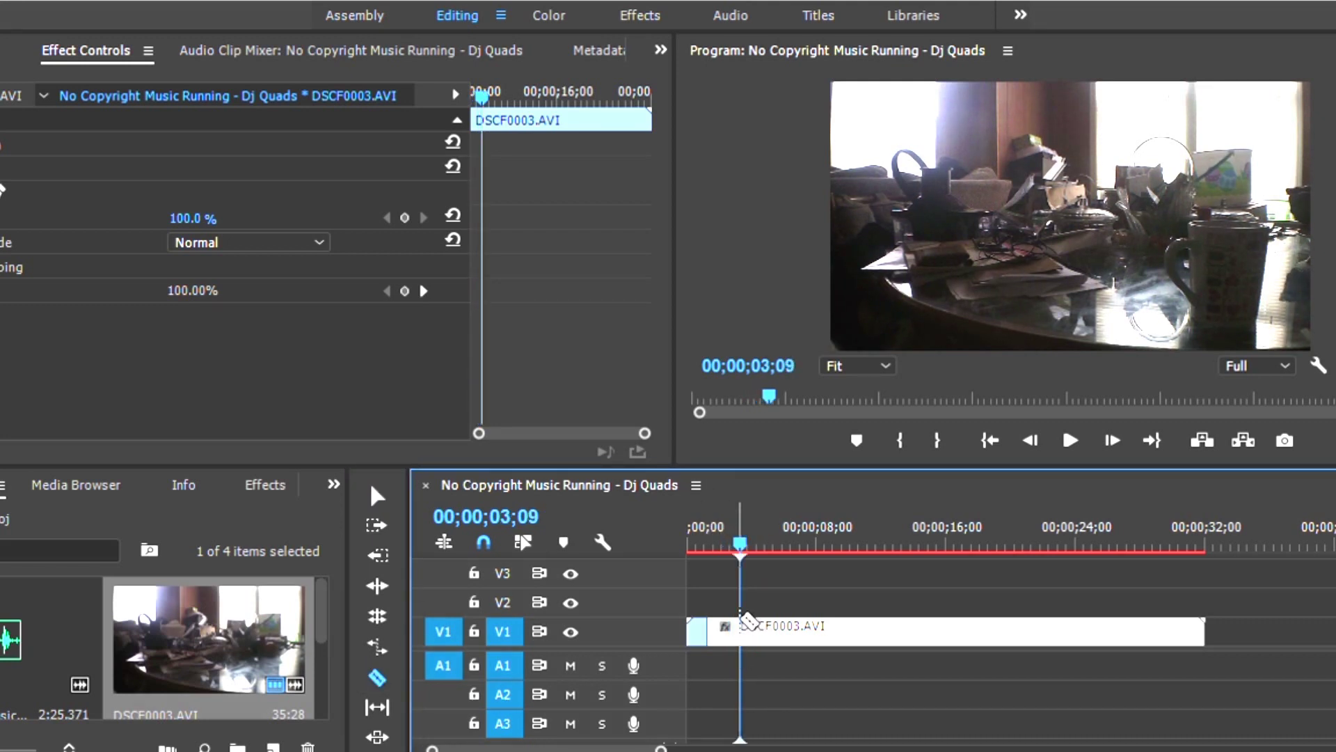
click(741, 633)
drag(738, 516, 818, 544)
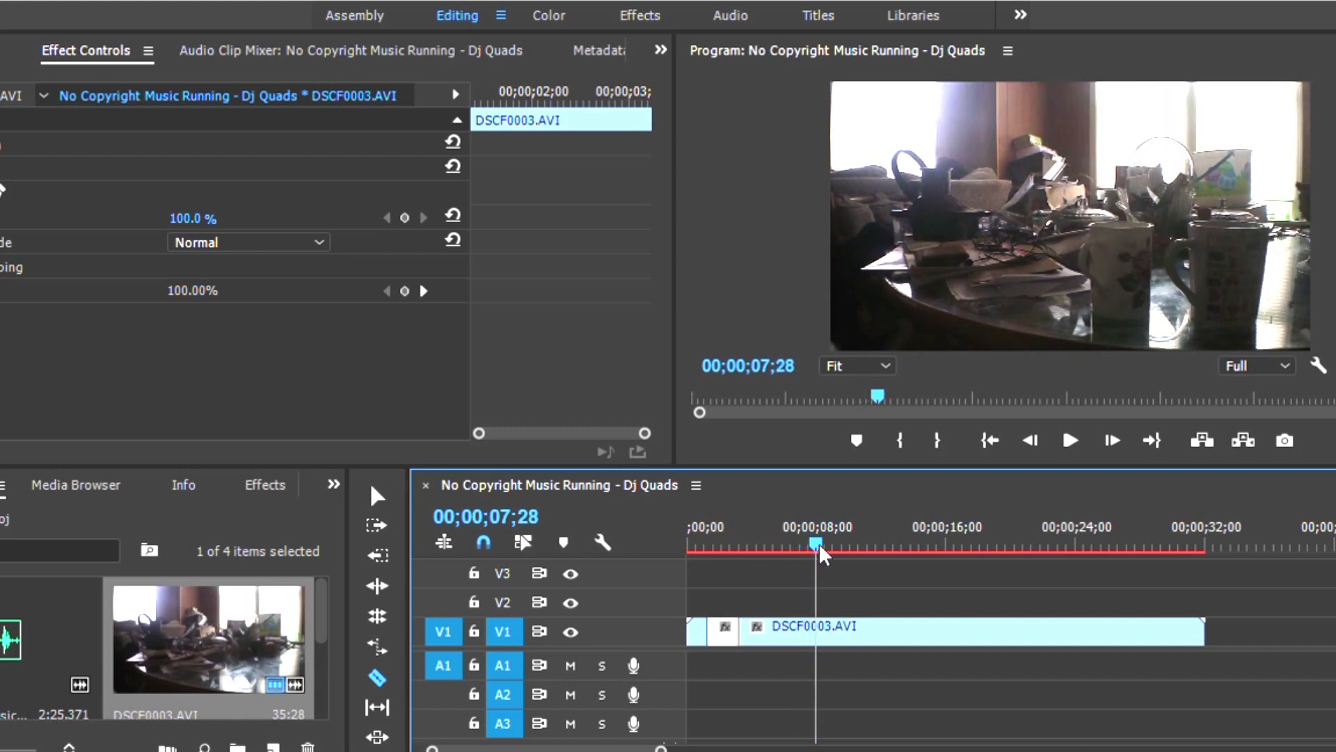
click(825, 624)
Step: Delete the unwanted V1 piece and slide the remaining clip left
click(379, 491)
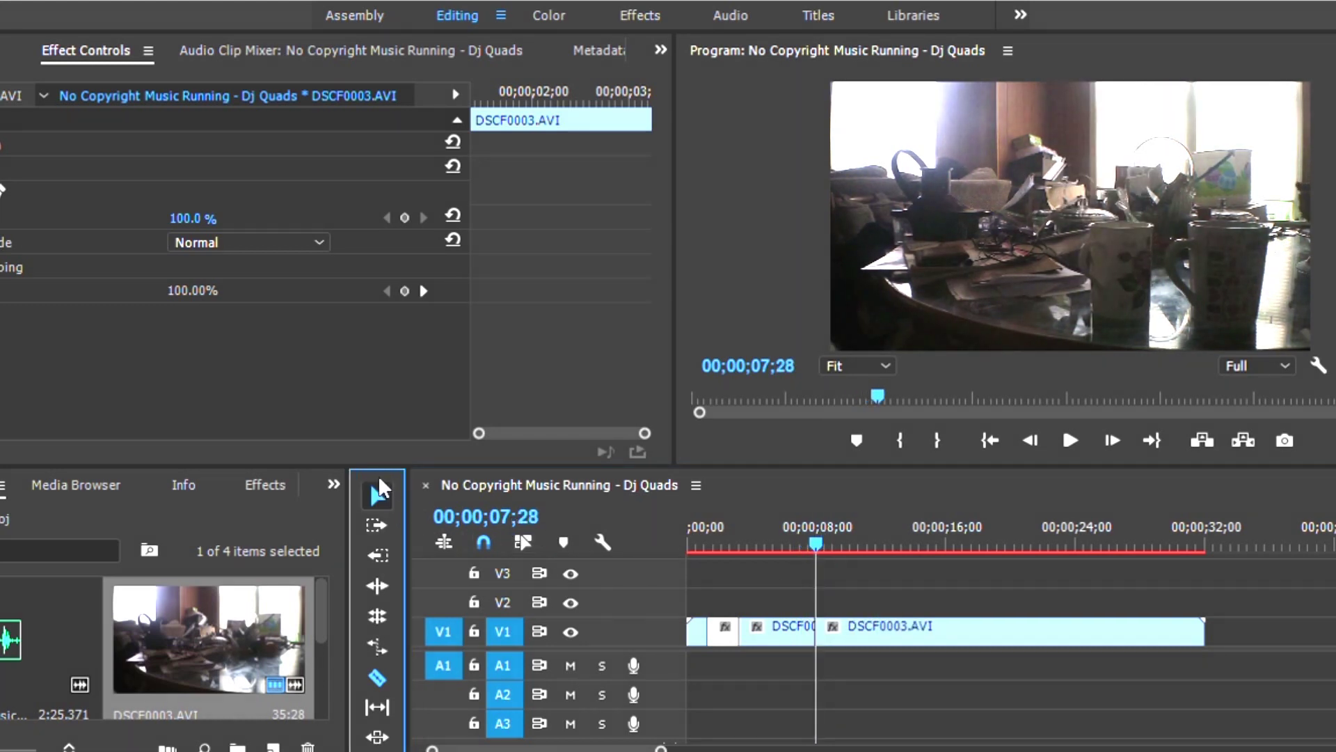
click(773, 625)
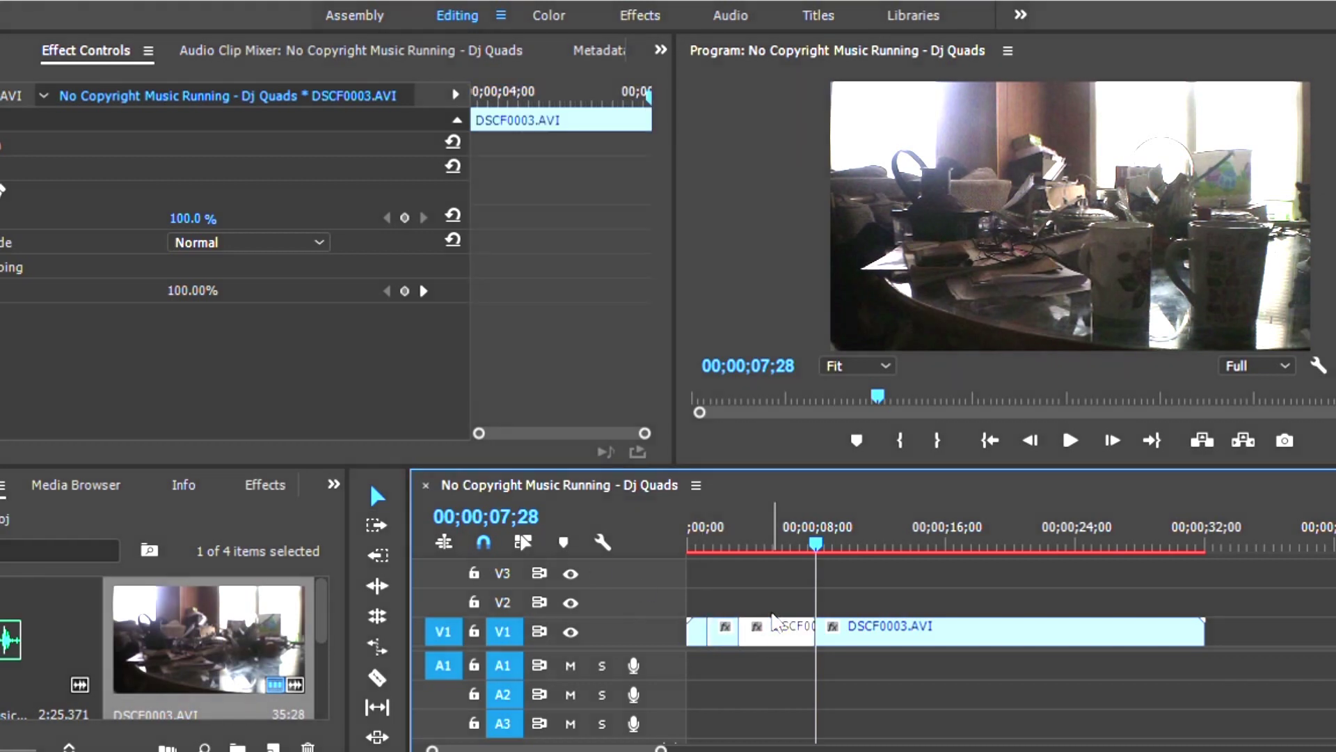
key(Delete)
drag(846, 626, 735, 625)
Step: Cut V1 near seven seconds and at 12;18, then select the piece before the playhead
mouse_move(816, 527)
mouse_down()
mouse_move(880, 549)
mouse_move(799, 544)
mouse_up()
click(376, 677)
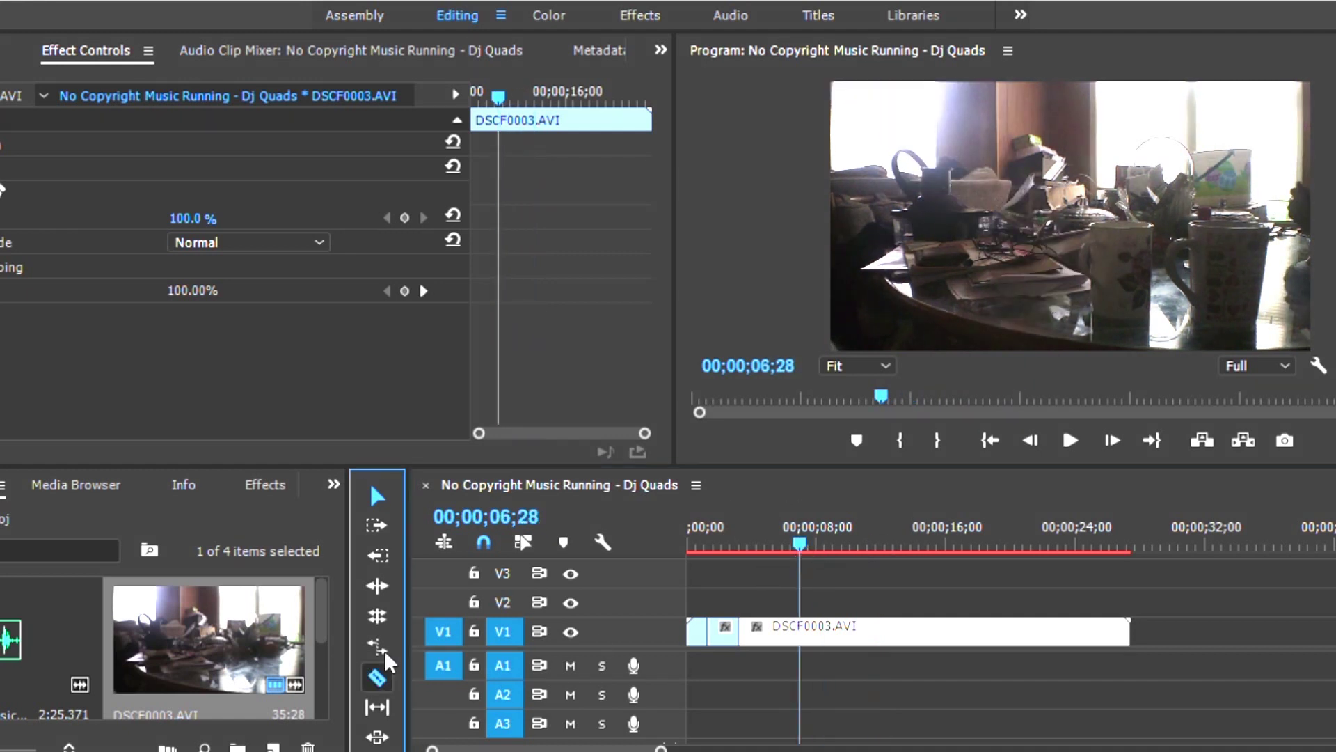
click(765, 624)
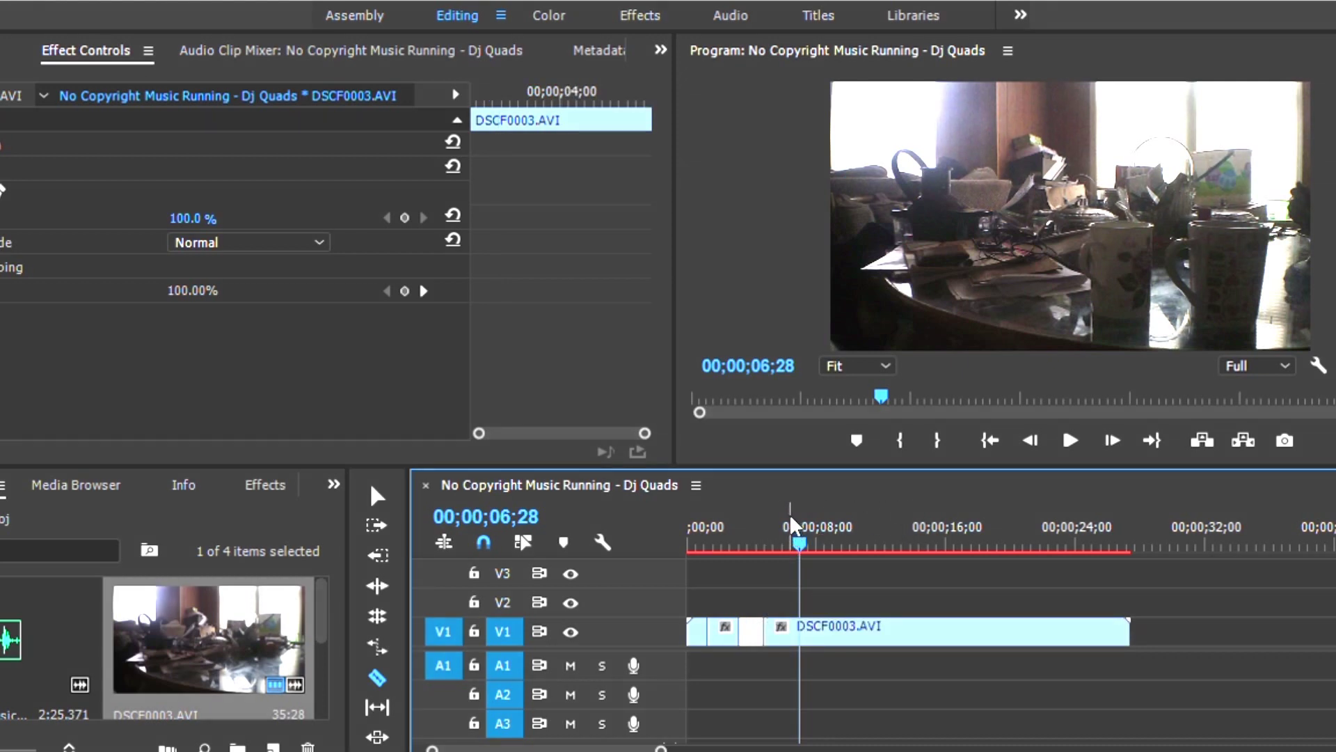
drag(803, 513, 895, 542)
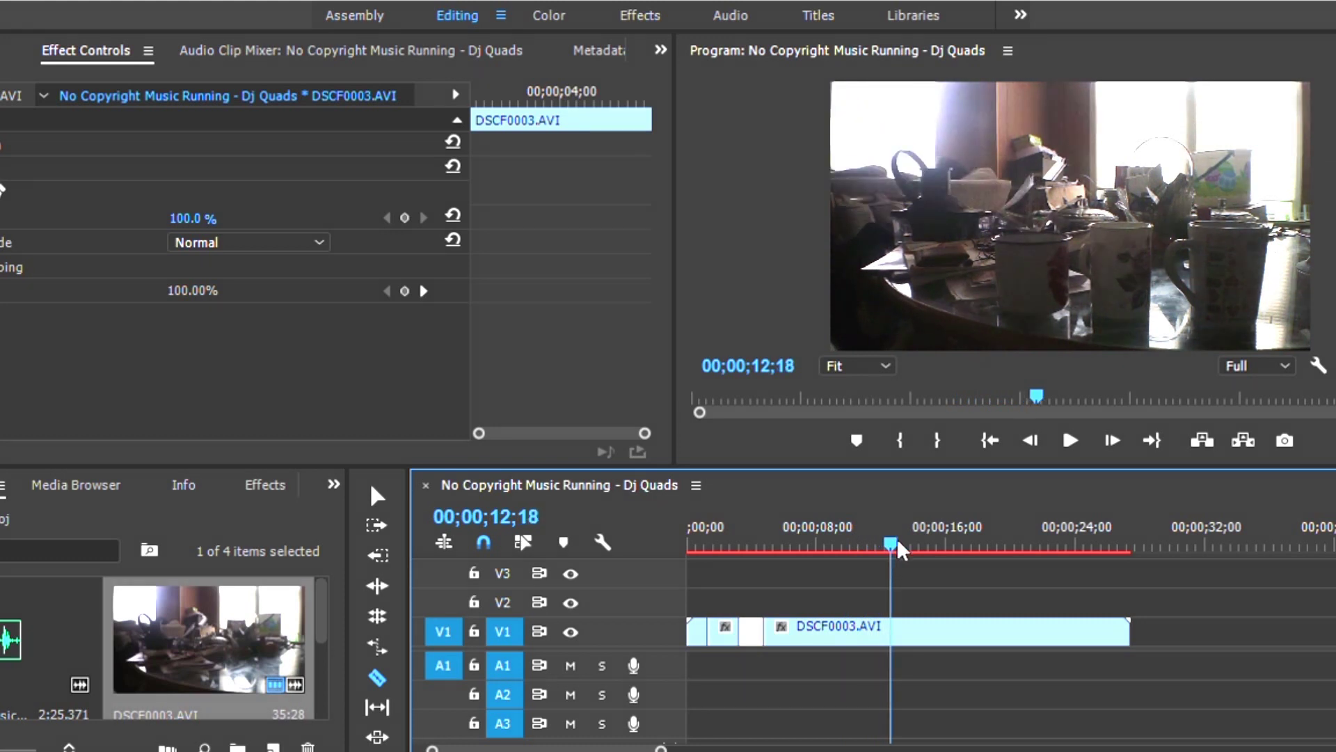
click(892, 626)
click(379, 491)
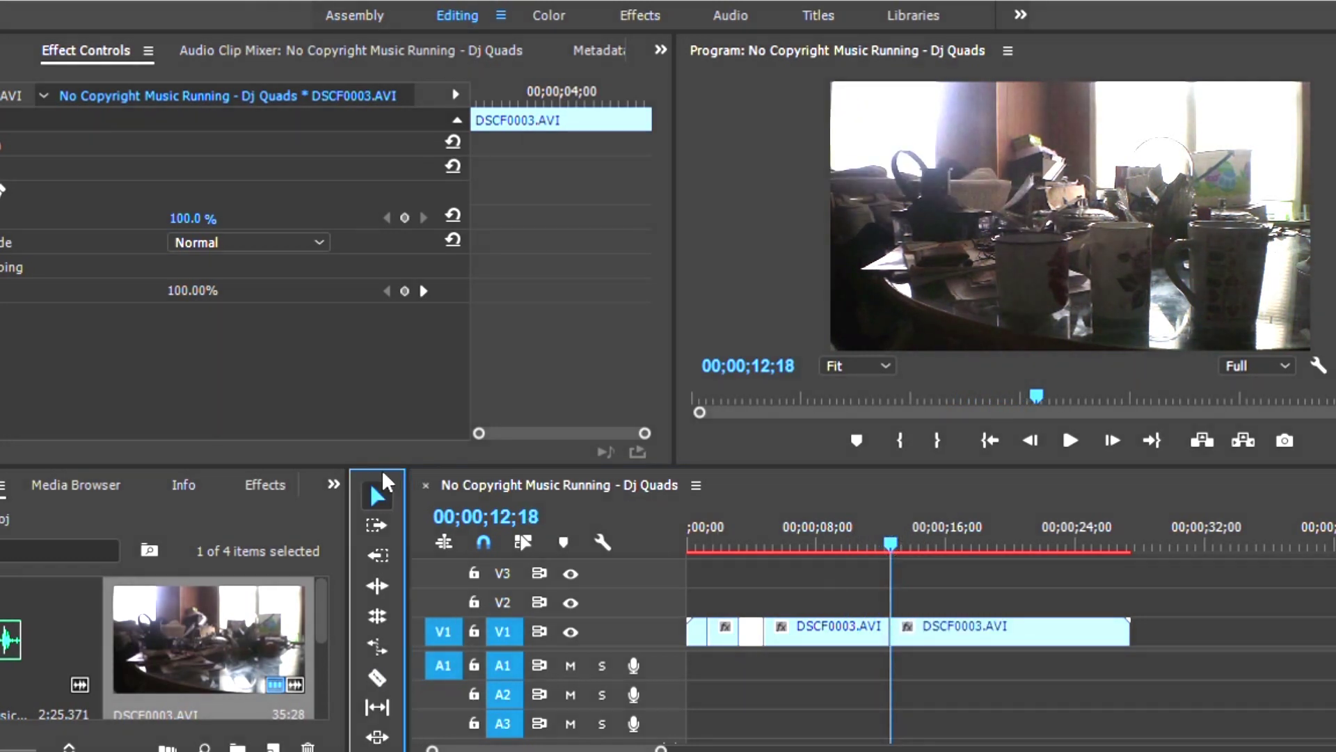
click(832, 618)
Step: Delete the selected piece and slide DSCF0003.AVI left to close the gap
key(Delete)
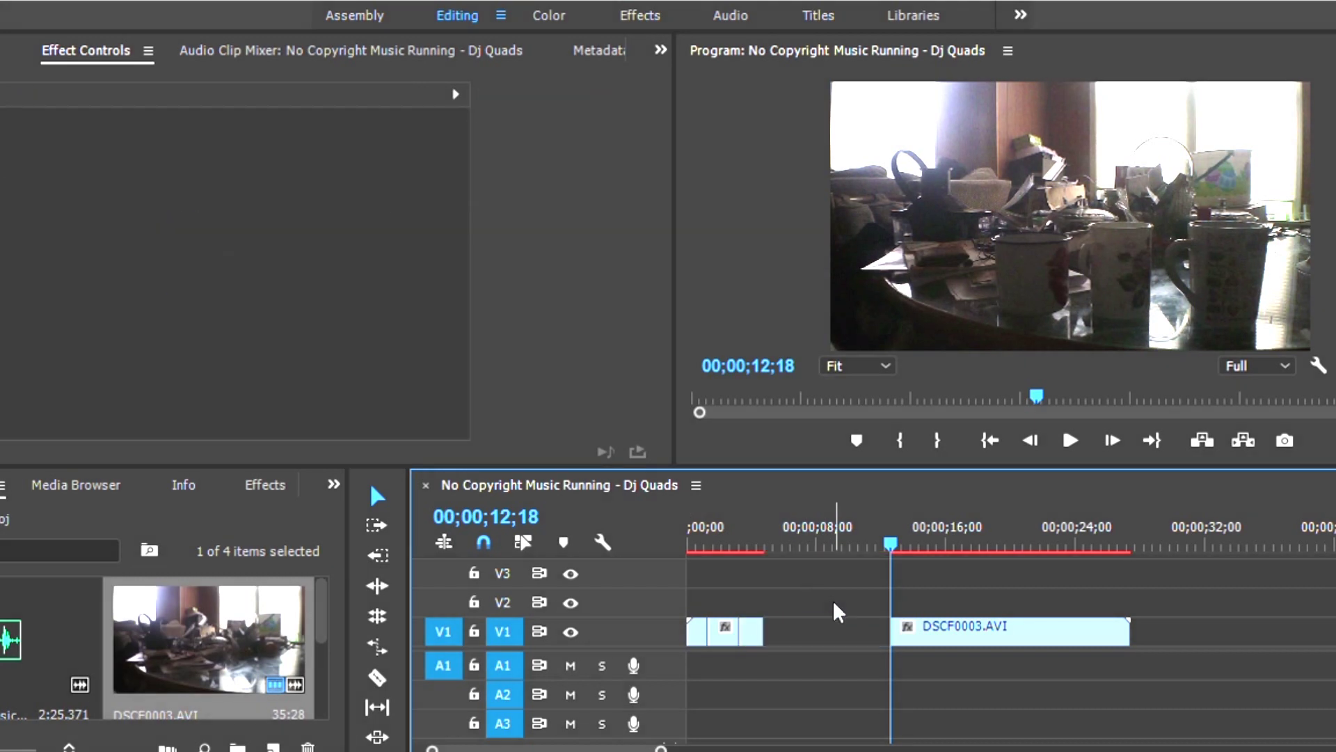
drag(927, 605, 816, 602)
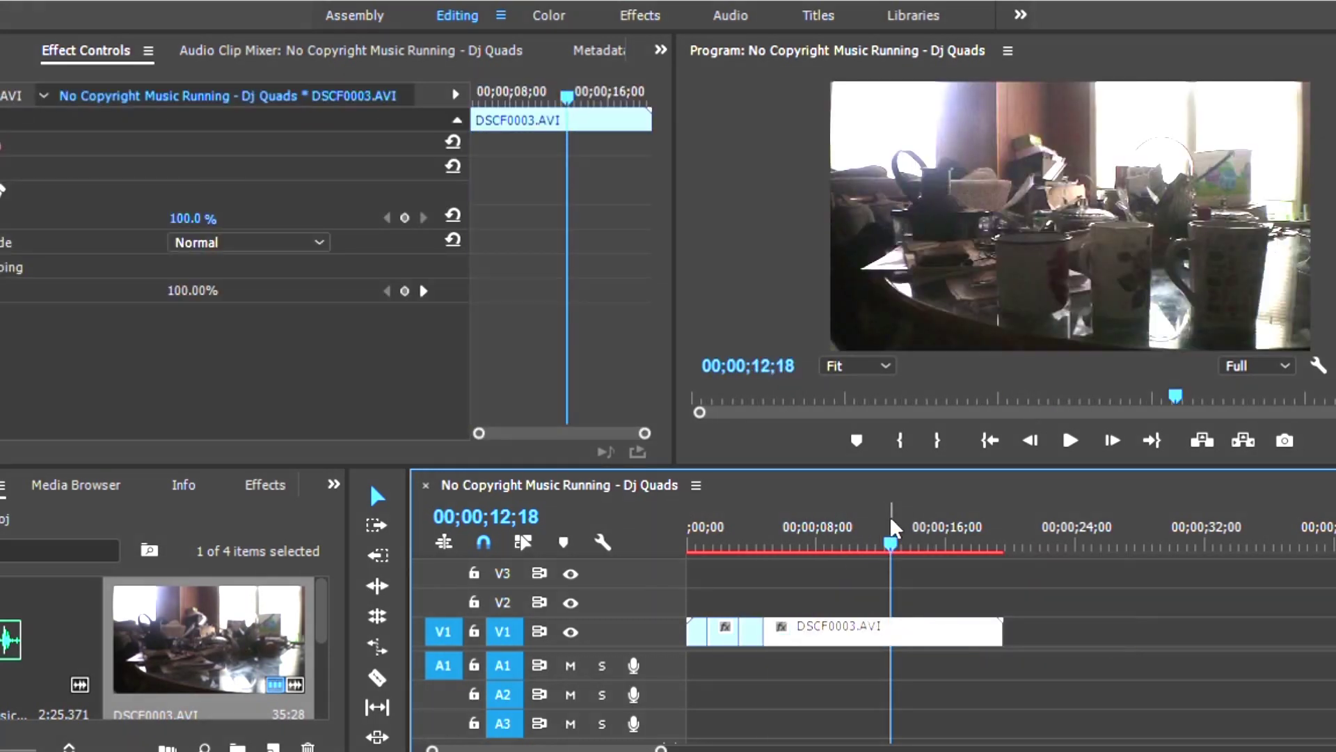
mouse_move(895, 551)
mouse_down()
mouse_move(999, 550)
mouse_move(815, 557)
mouse_move(865, 560)
mouse_up()
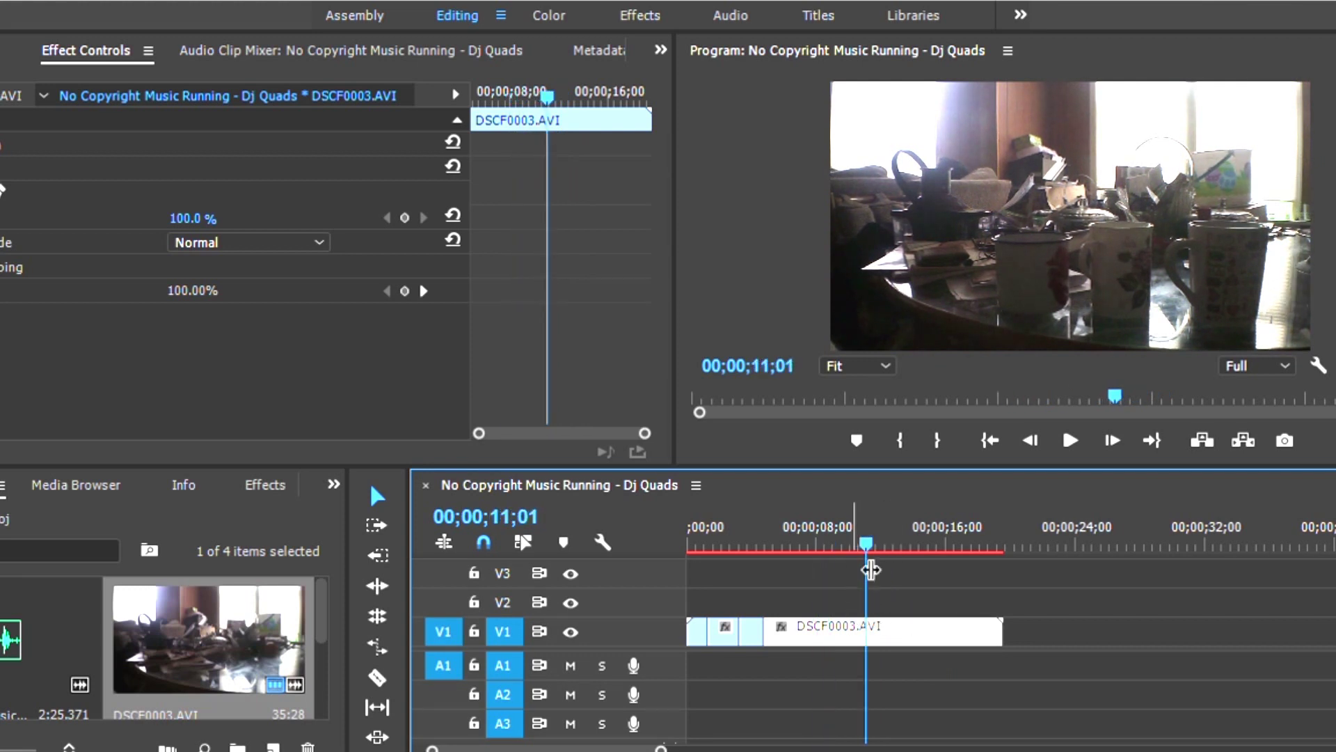
Step: Cut DSCF0003.AVI at 06;23 and delete the leftover right-hand piece
drag(866, 521, 797, 520)
click(376, 677)
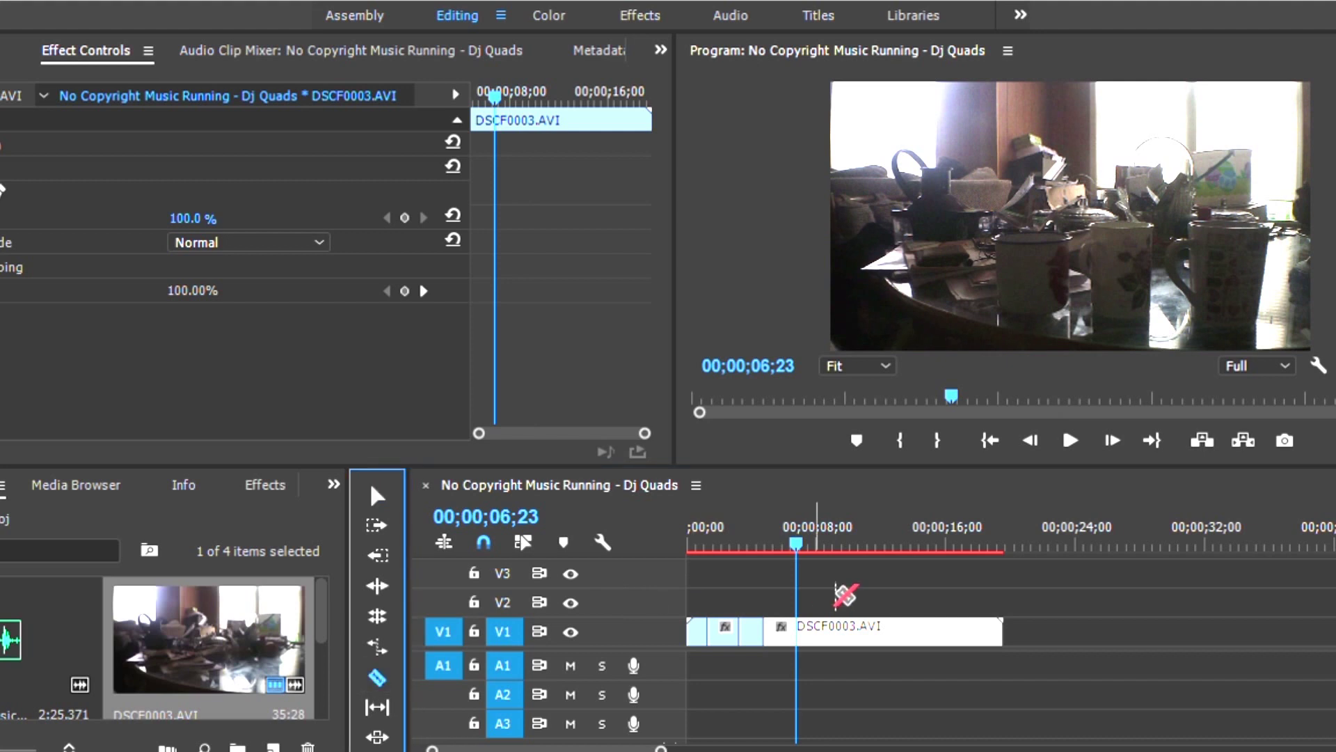
click(815, 631)
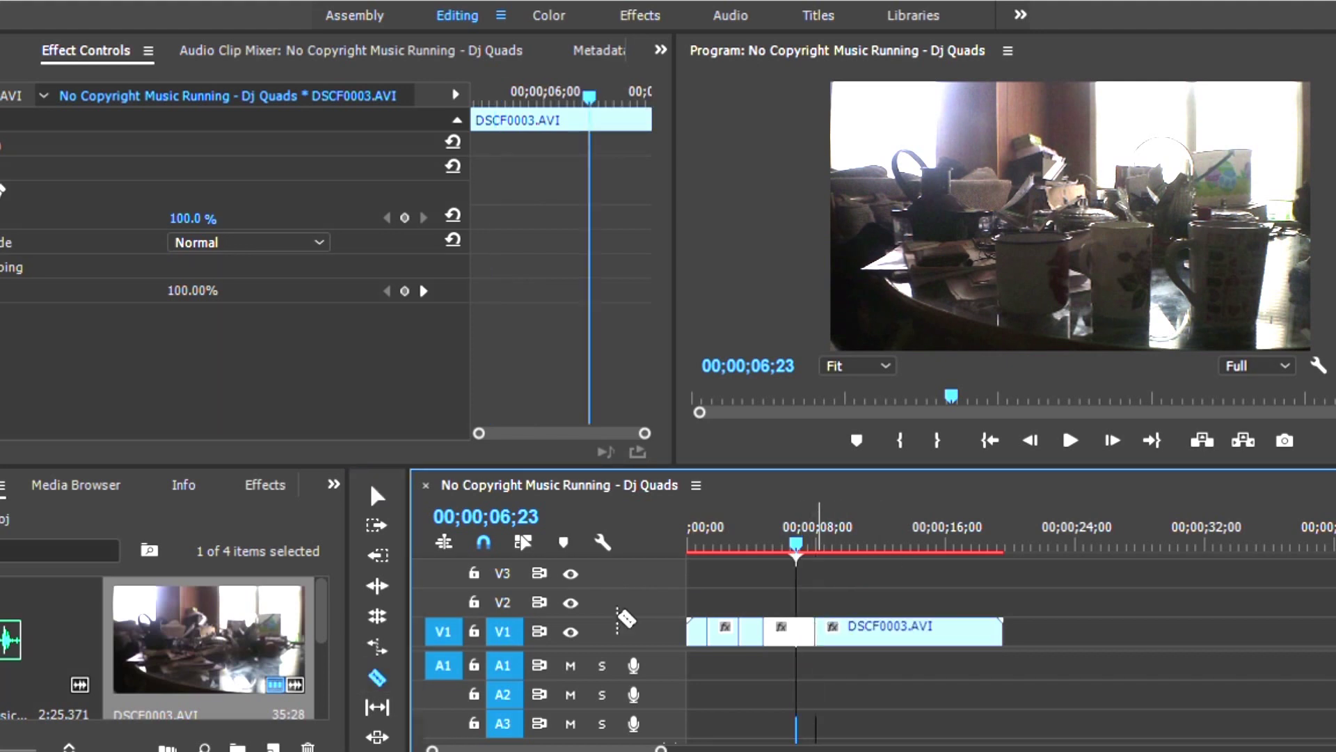
key(v)
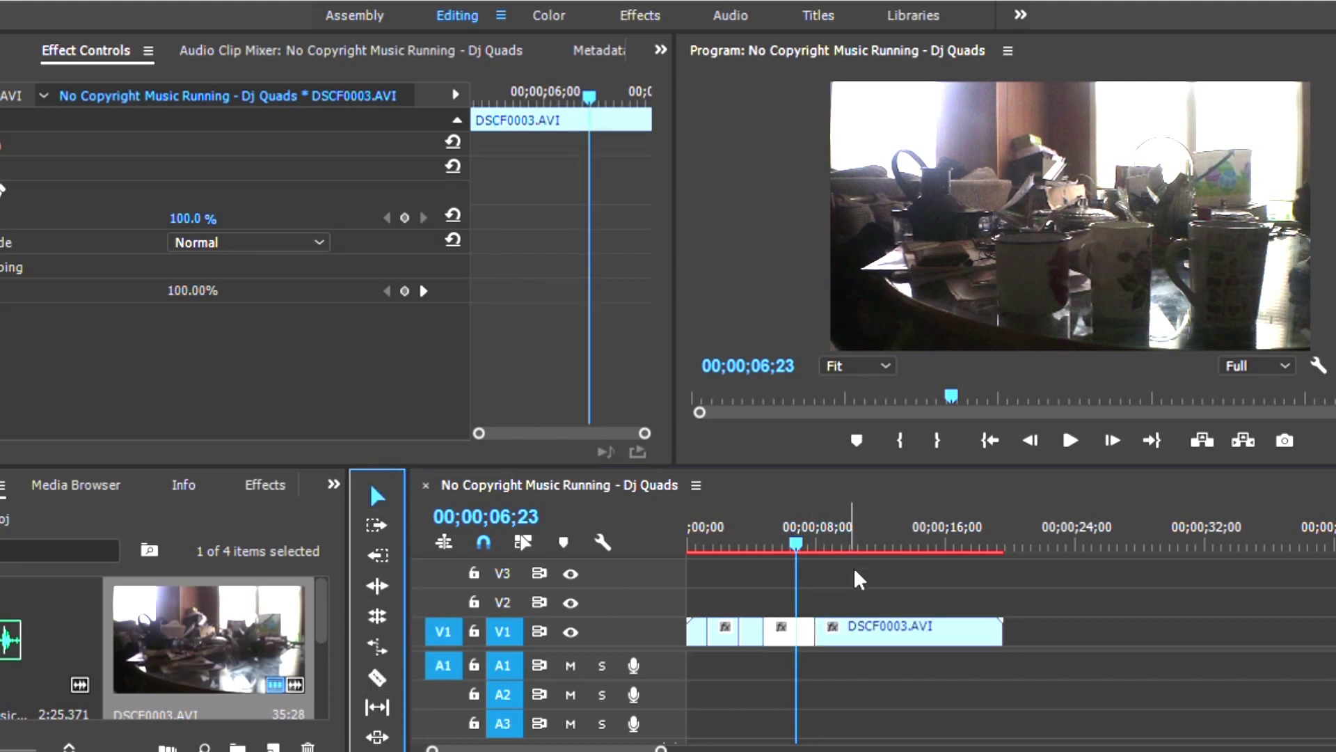
click(859, 627)
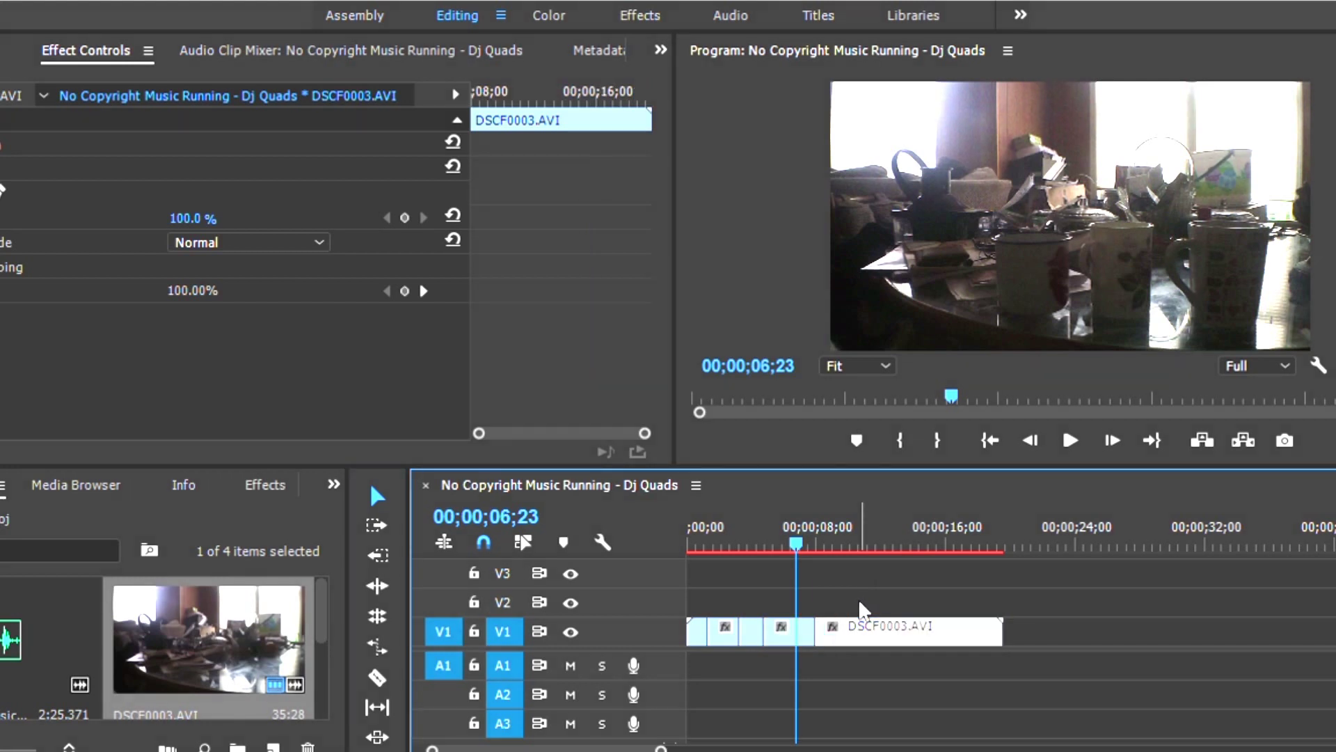
key(Delete)
Step: Add the music to A1 at the start, cut it at about 14 and 23 seconds
drag(42, 639, 687, 662)
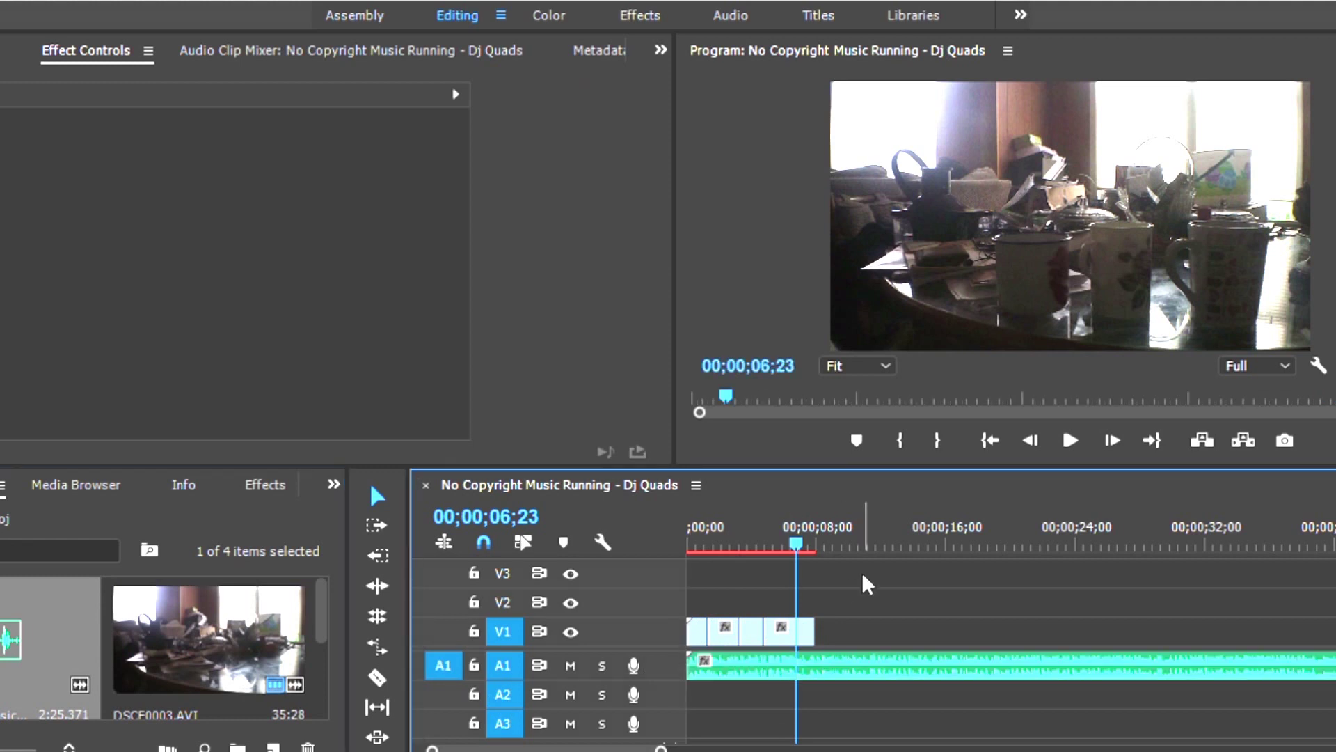
drag(796, 529, 924, 544)
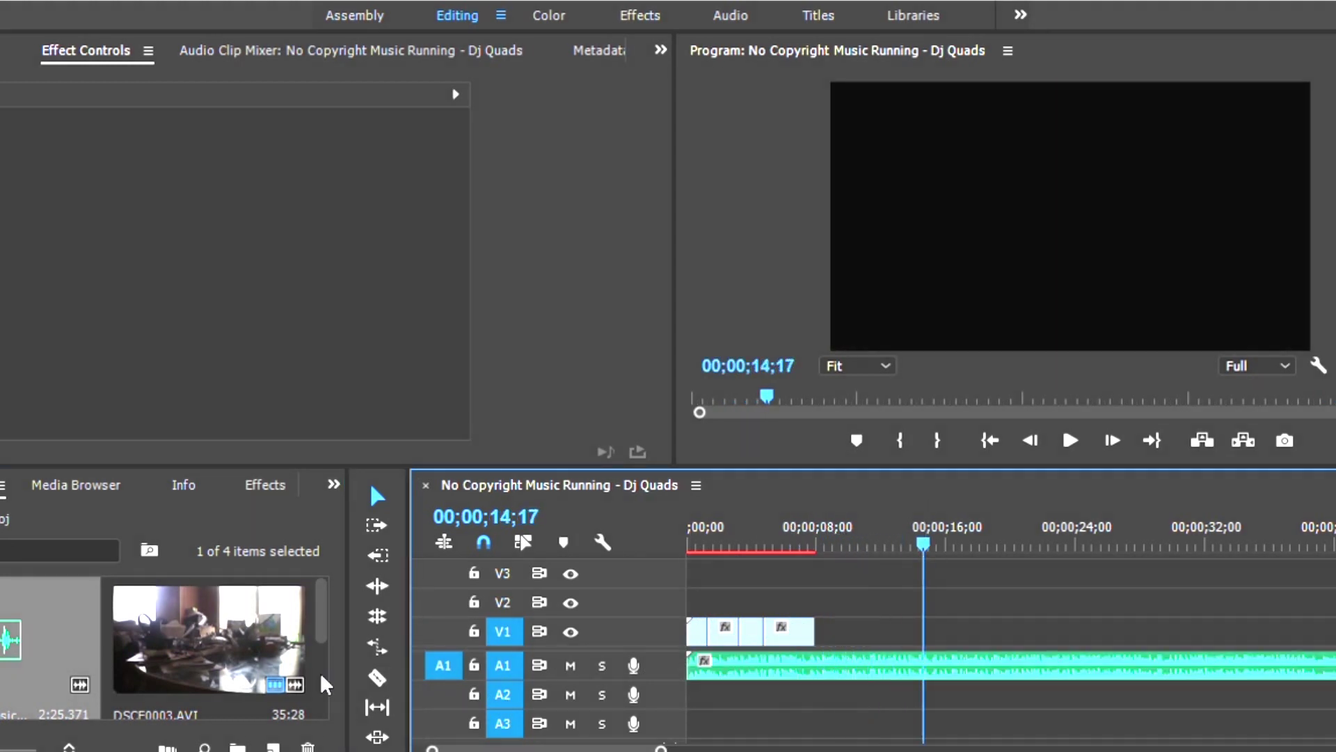
click(377, 677)
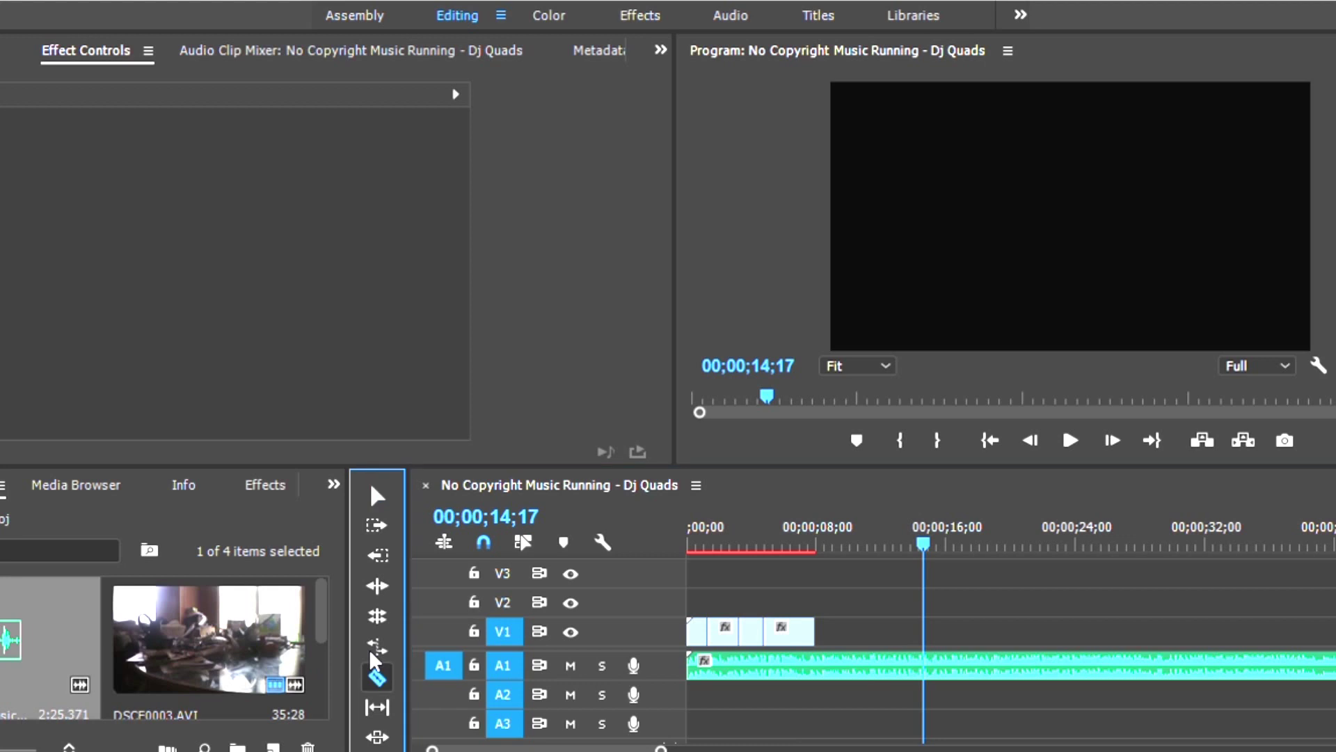
click(923, 646)
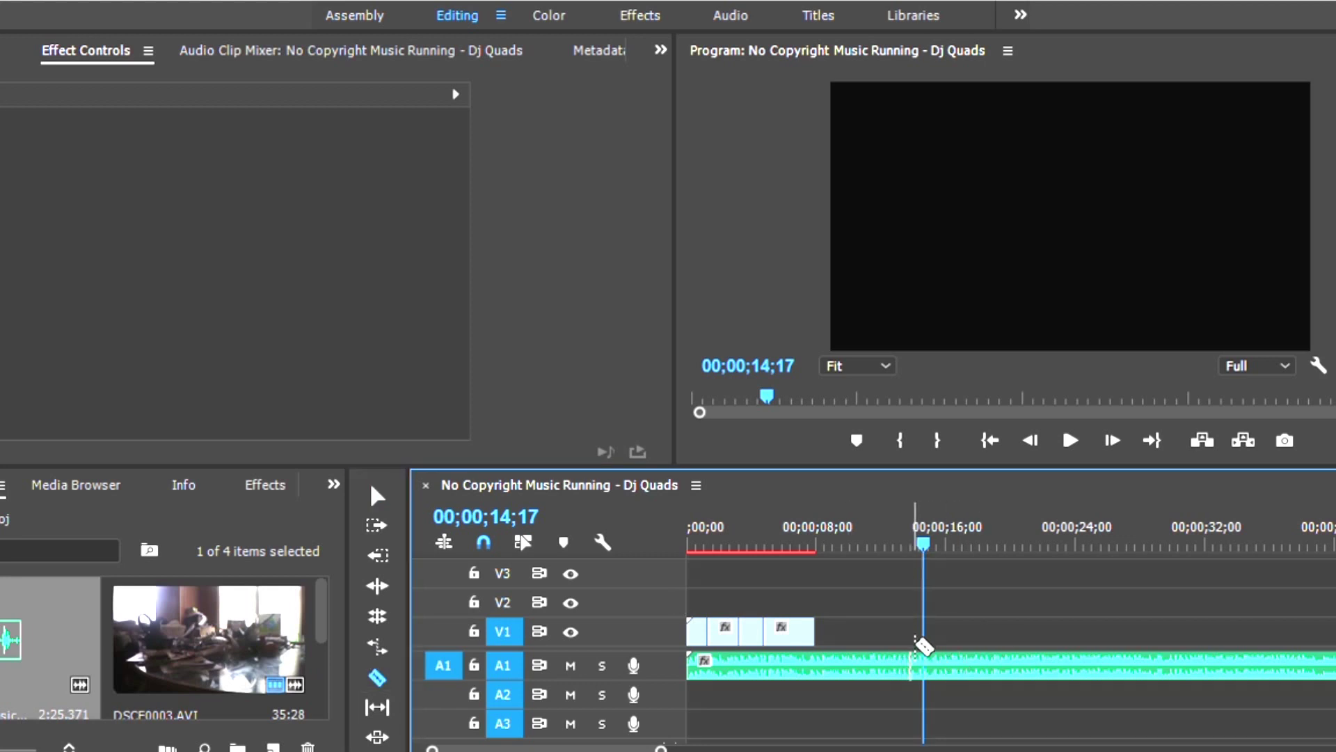
click(1077, 645)
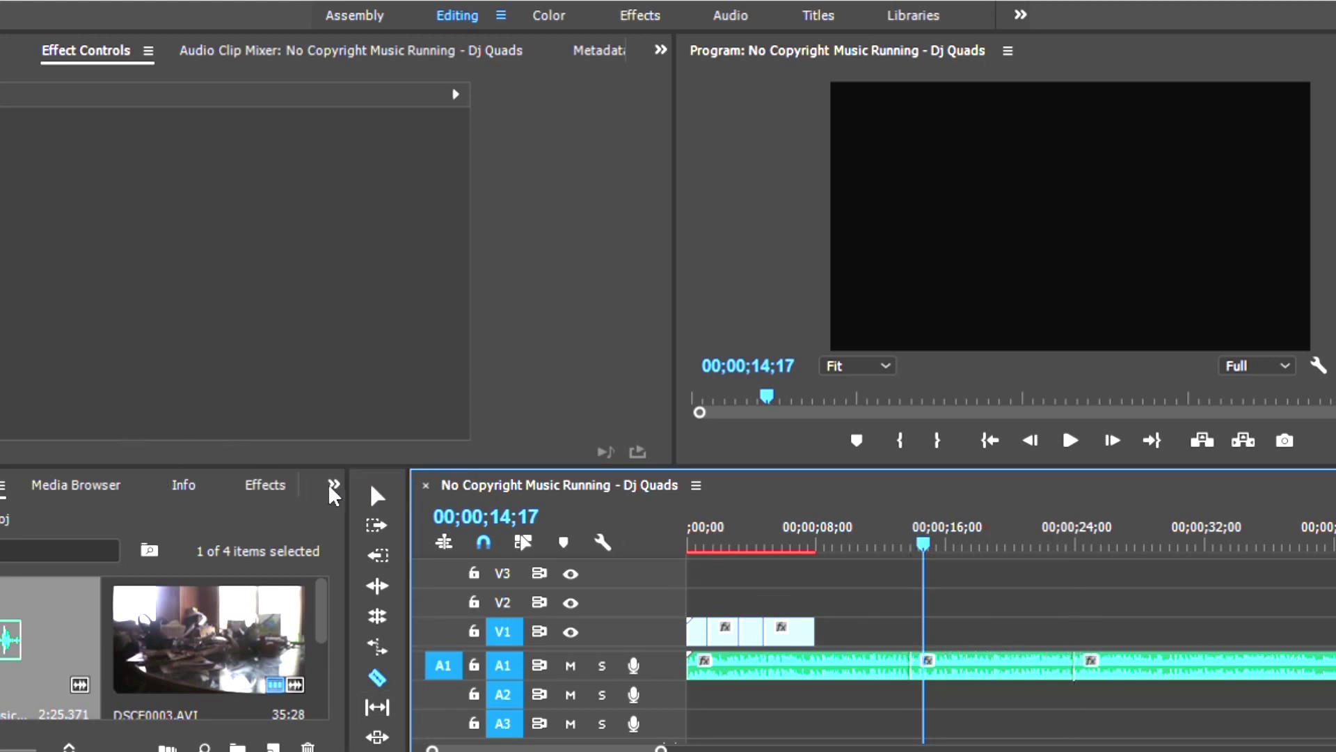
click(378, 495)
click(835, 663)
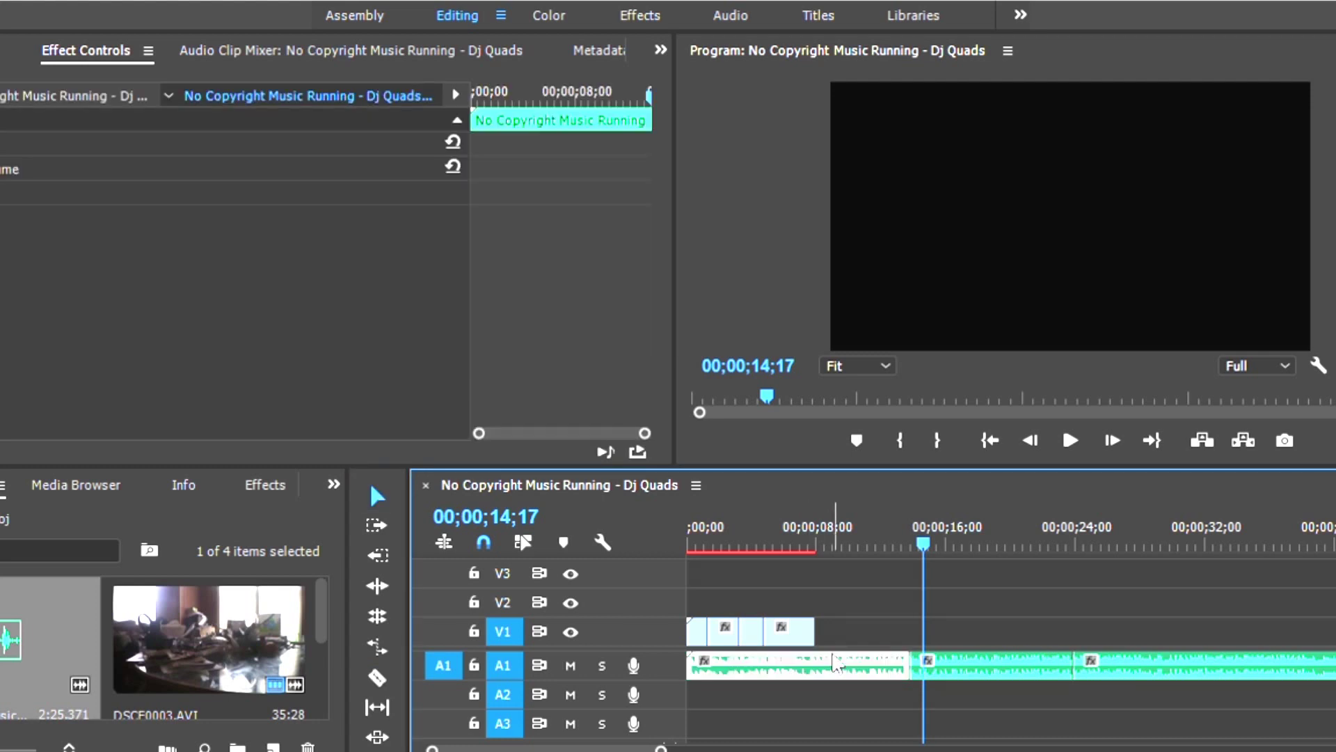